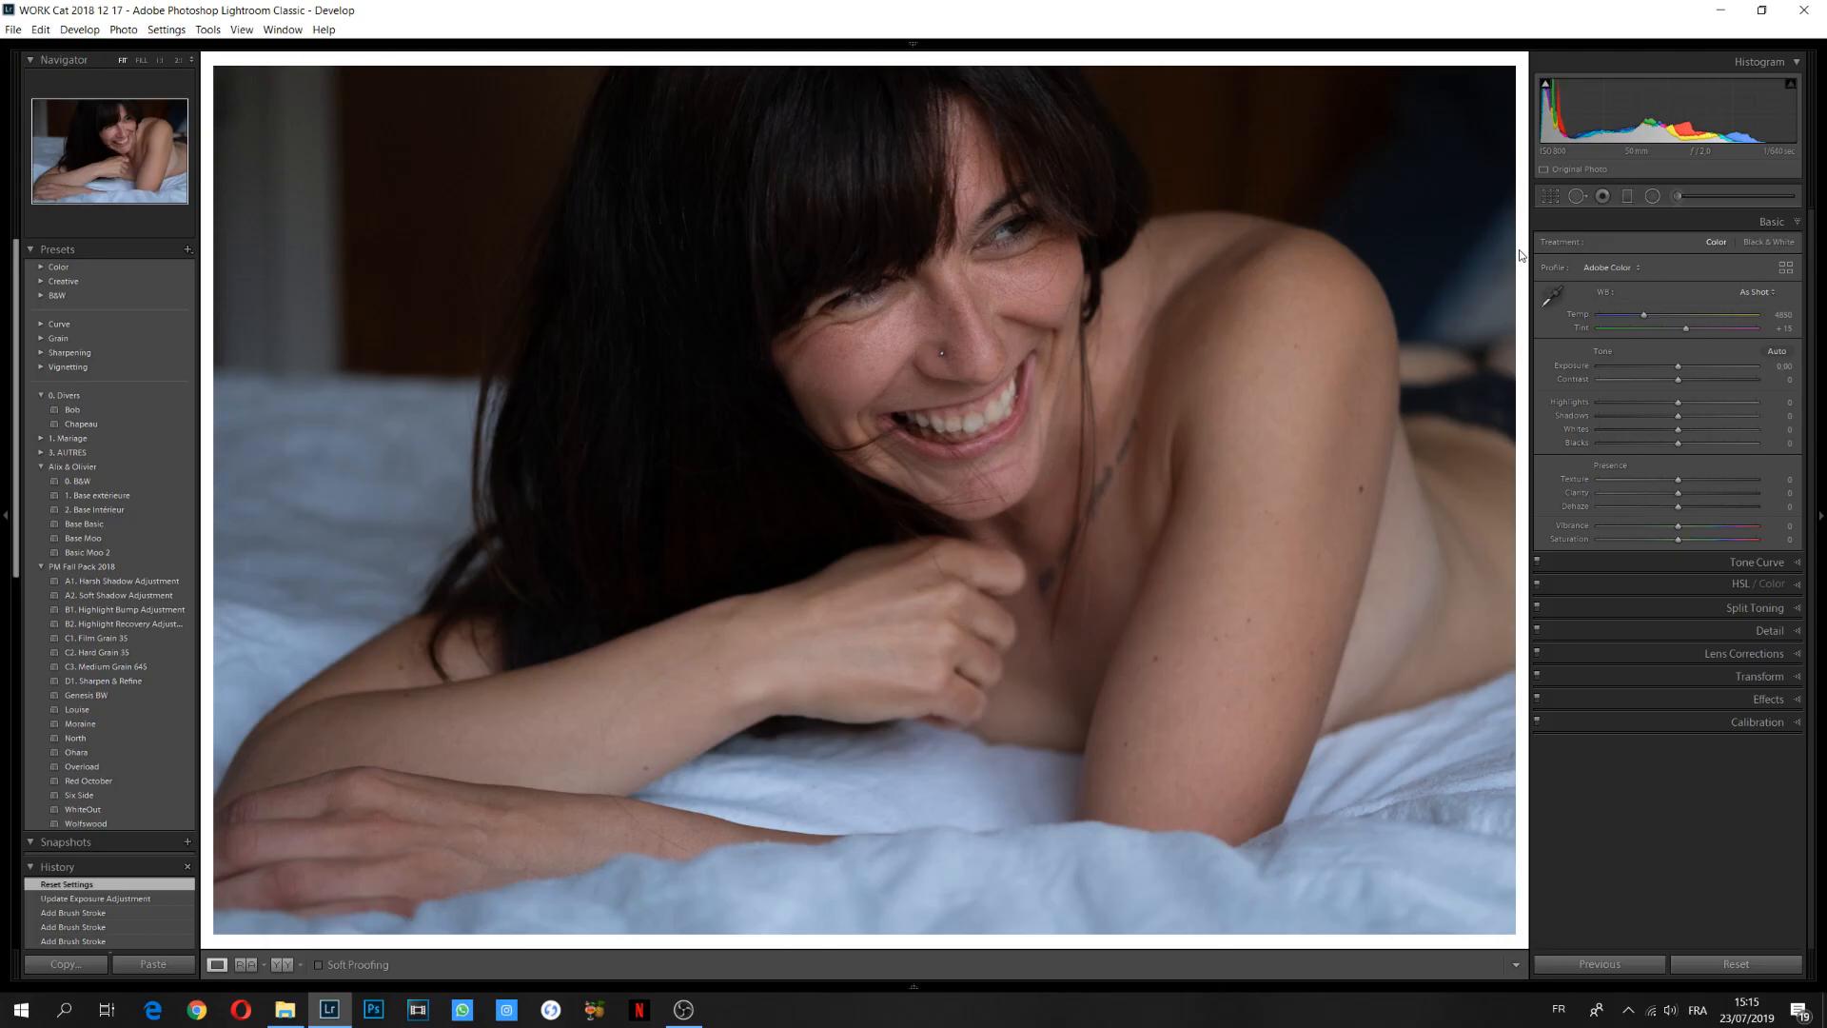
# Convert the photo to Black & White and set Contrast to +57 and Exposure to +0.34
pyautogui.click(1768, 243)
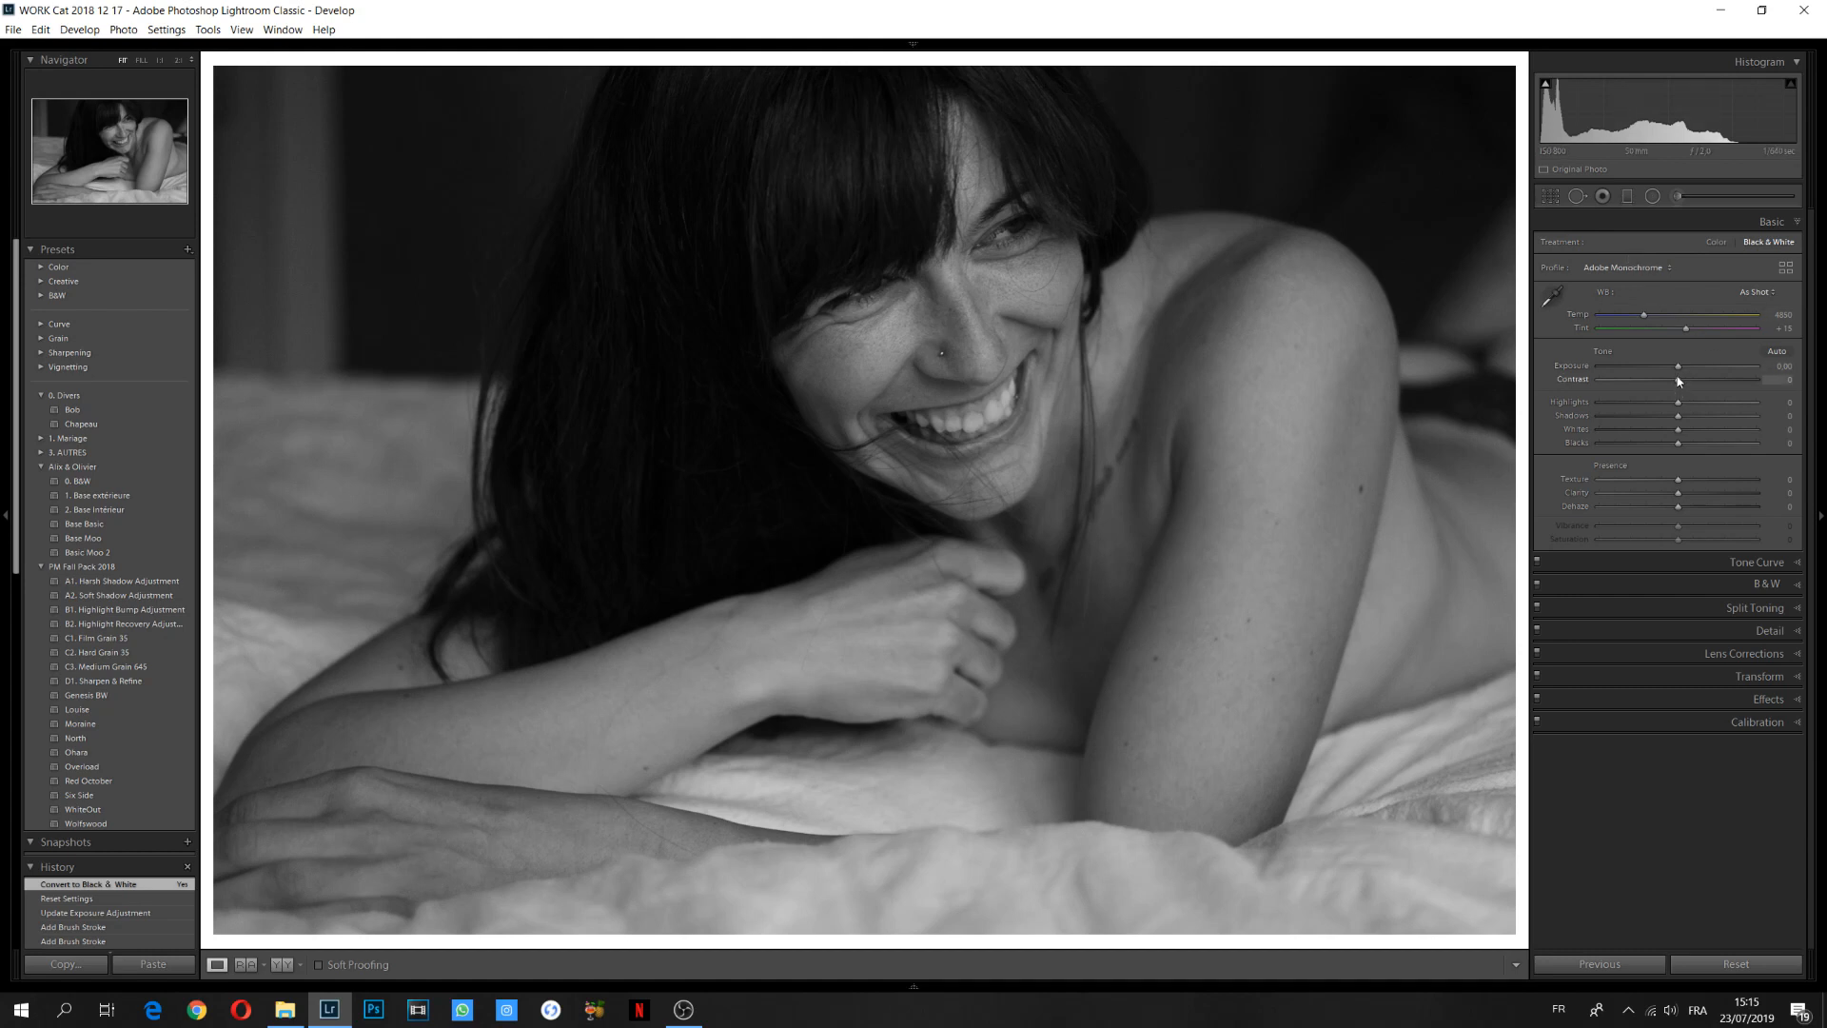
pyautogui.moveTo(1678, 382); pyautogui.dragTo(1723, 383)
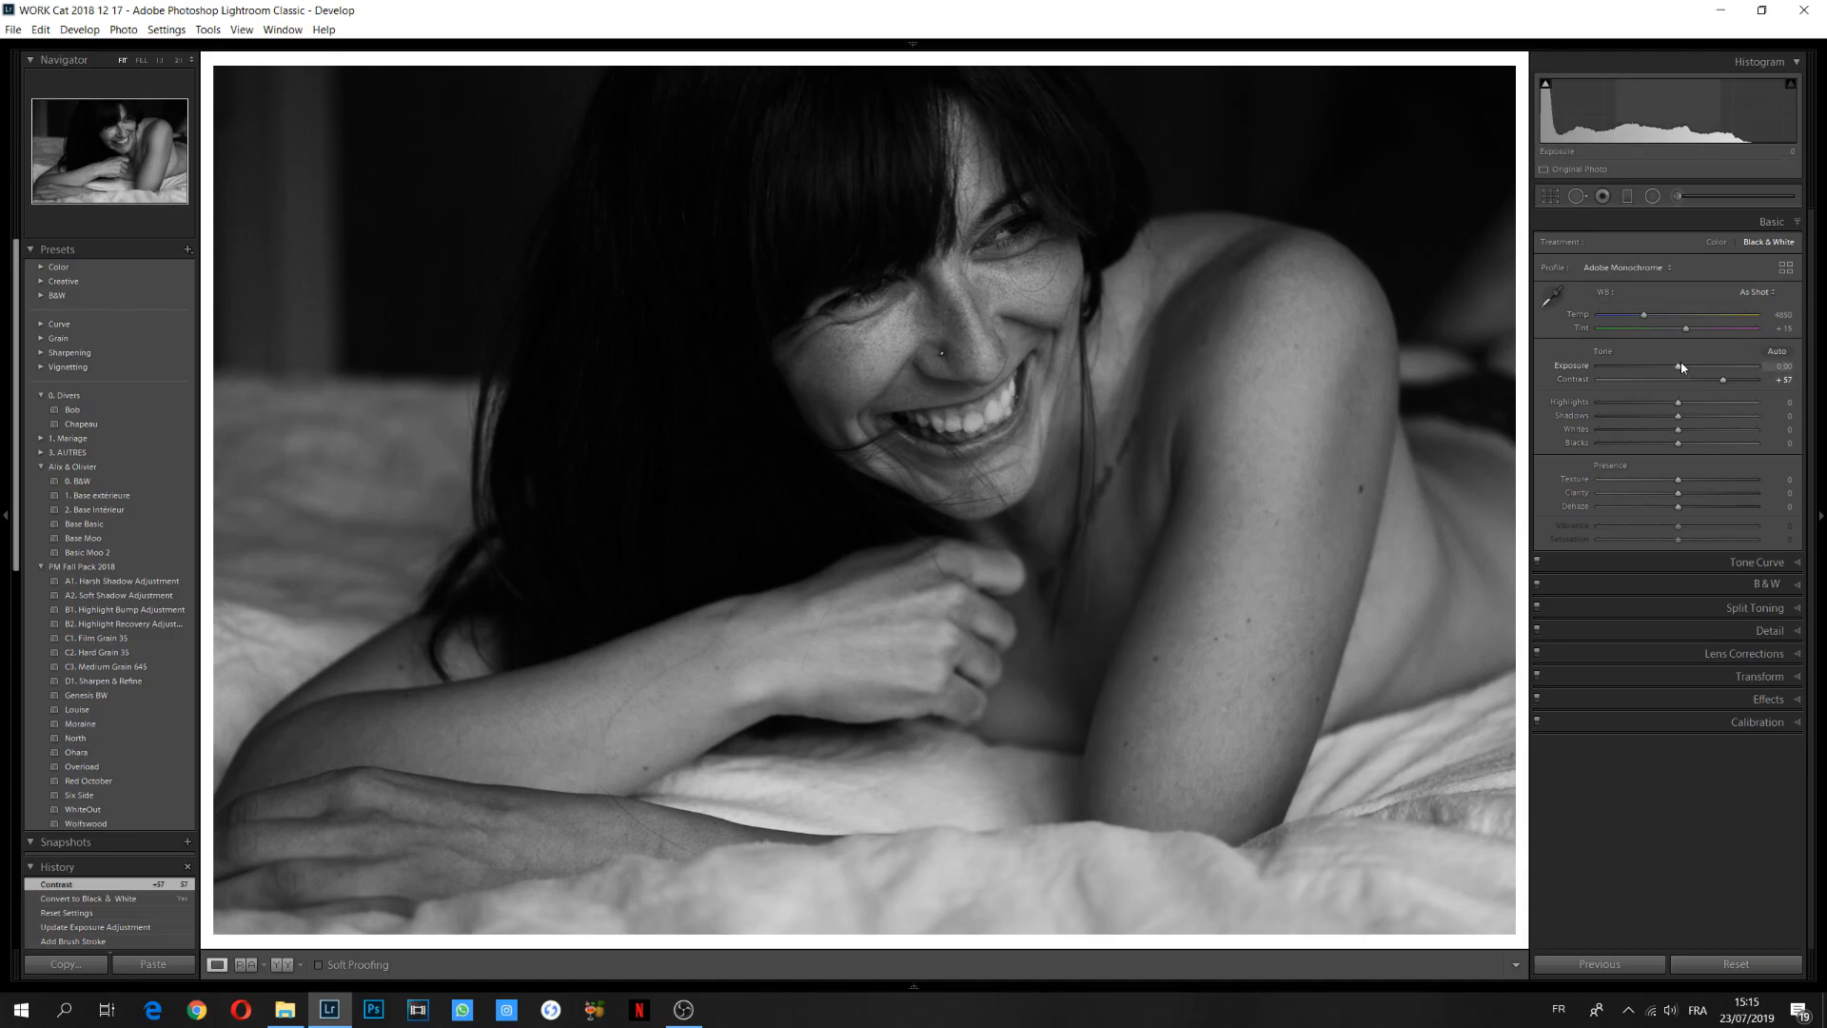
pyautogui.moveTo(1682, 367); pyautogui.dragTo(1687, 368)
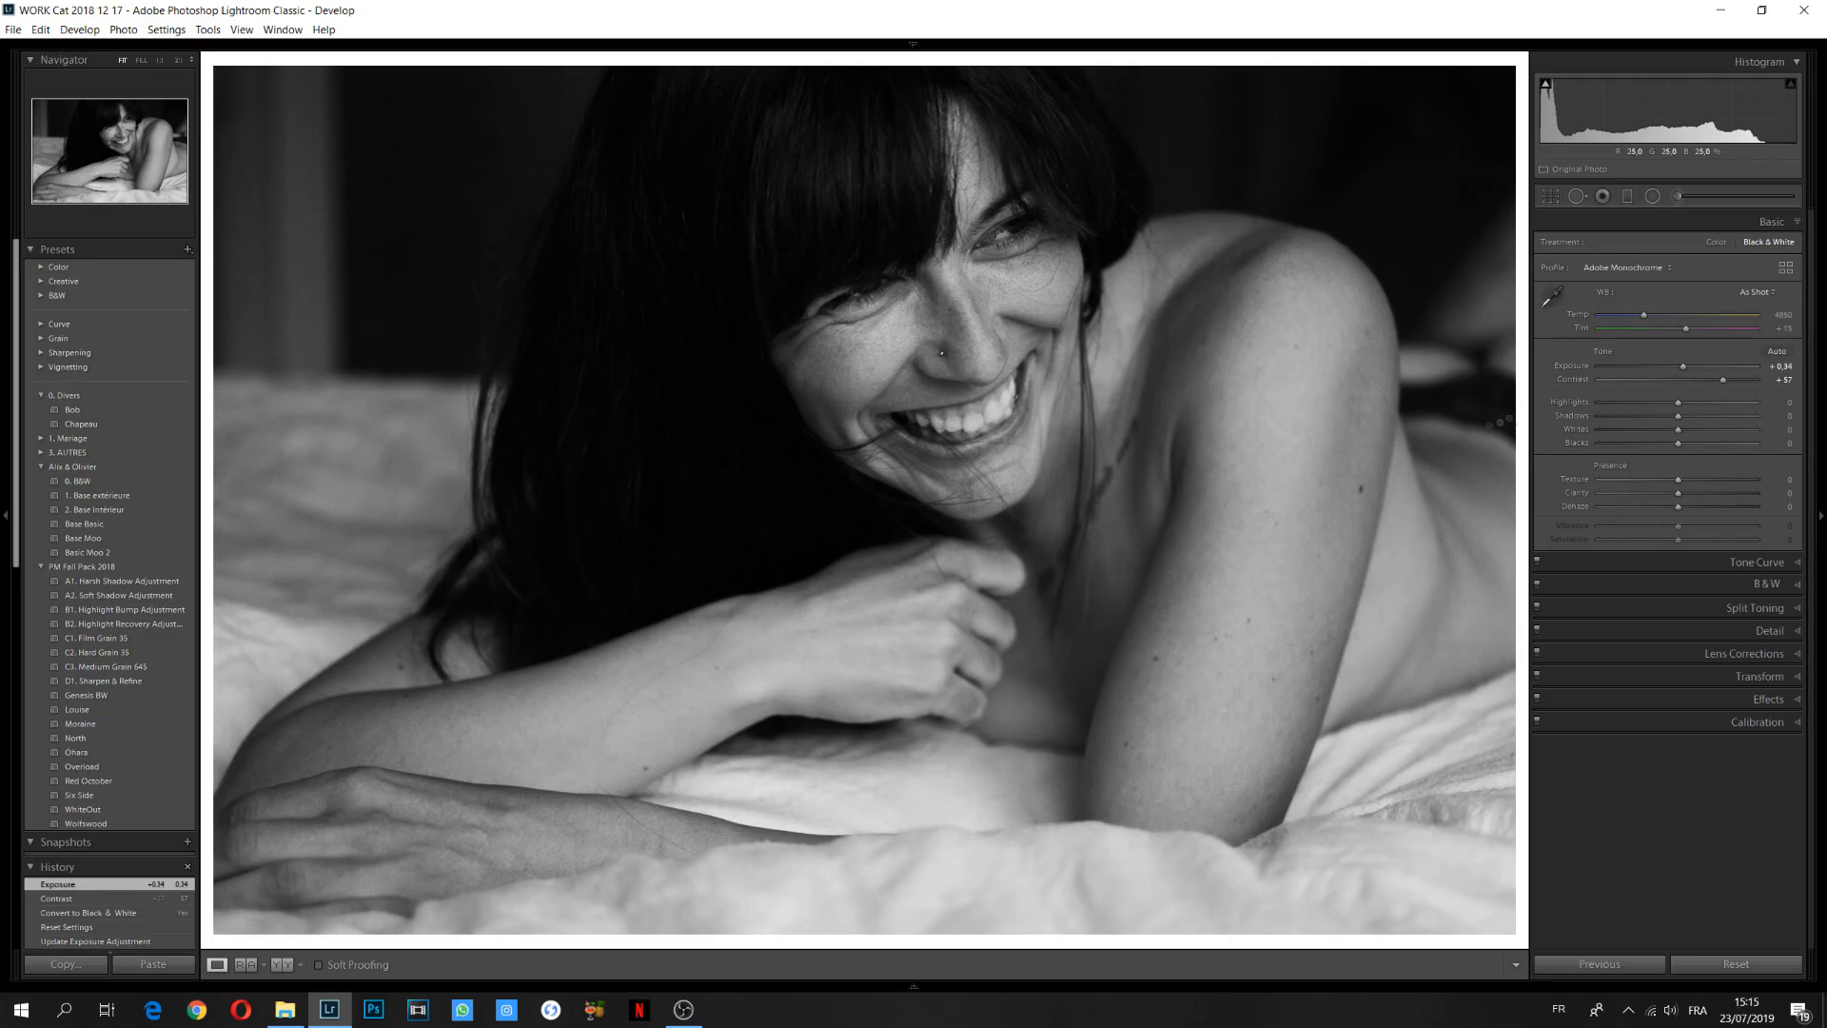
# Balance the photo's tones with Highlights at -40, Shadows at +48 and Blacks at -35
pyautogui.click(1646, 401)
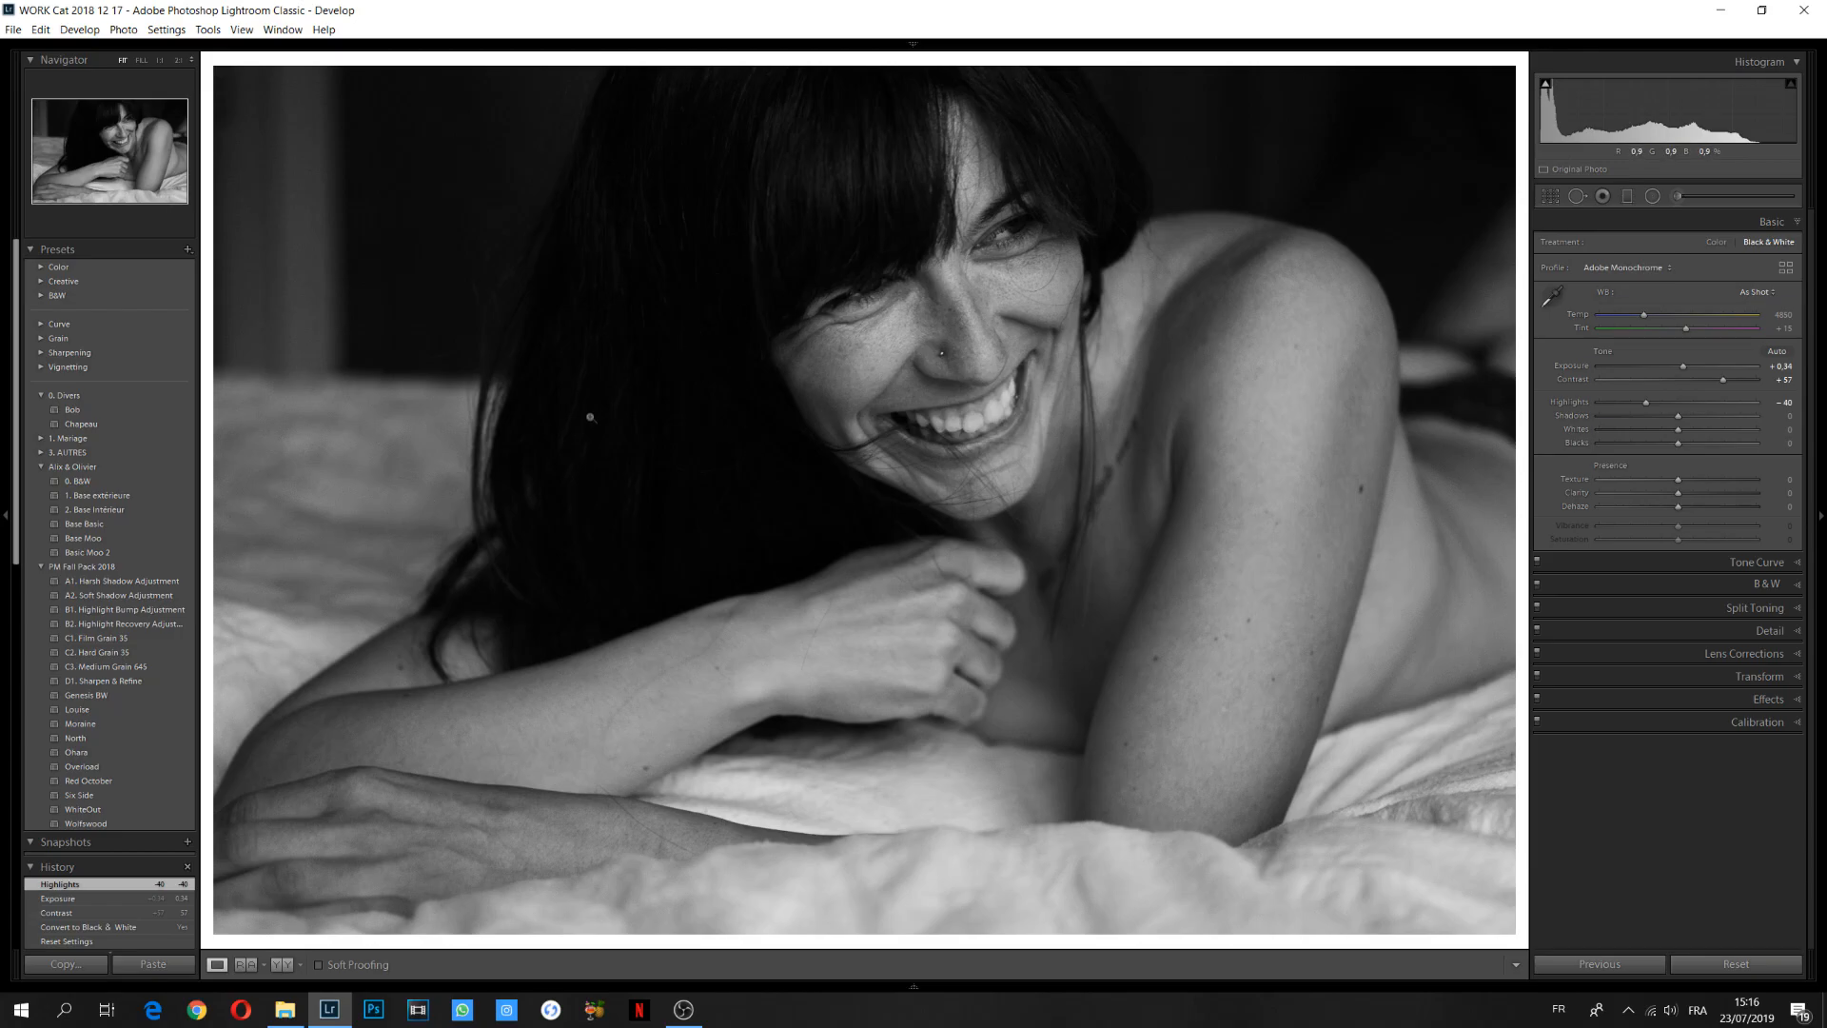
pyautogui.moveTo(1677, 416); pyautogui.dragTo(1700, 419)
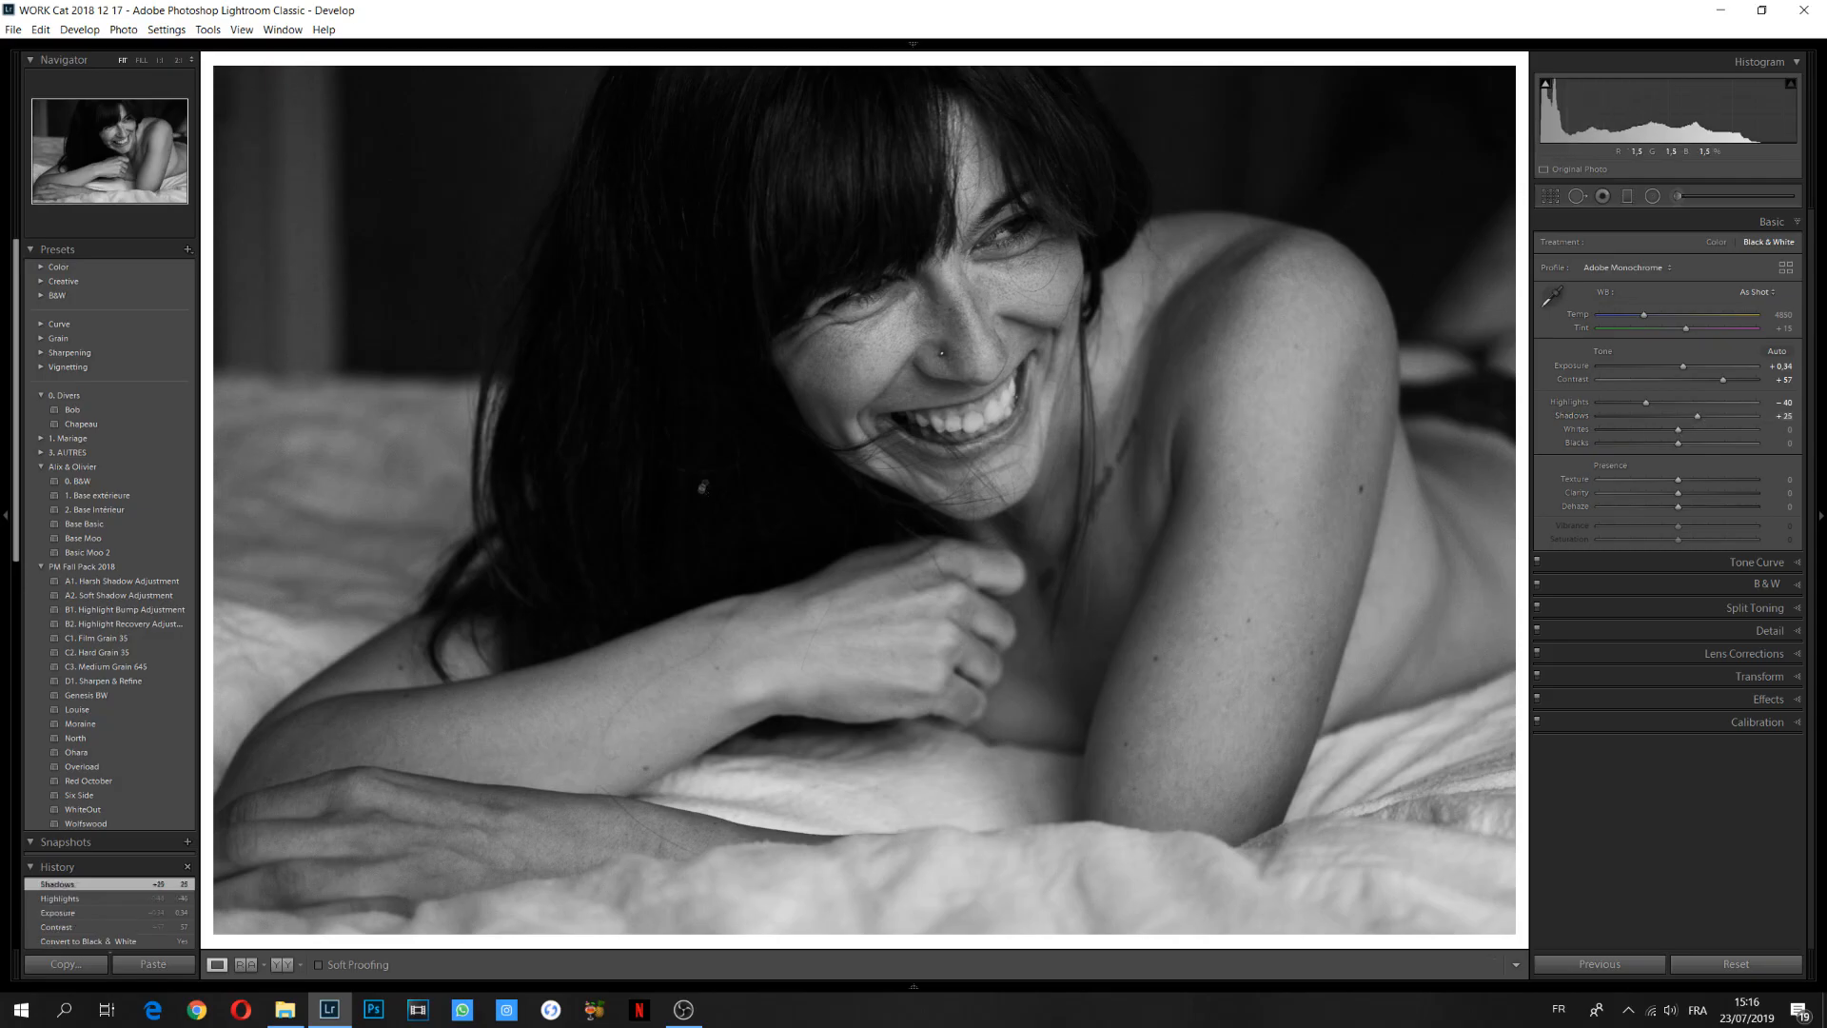
pyautogui.click(1649, 443)
pyautogui.moveTo(1649, 444); pyautogui.dragTo(1652, 448)
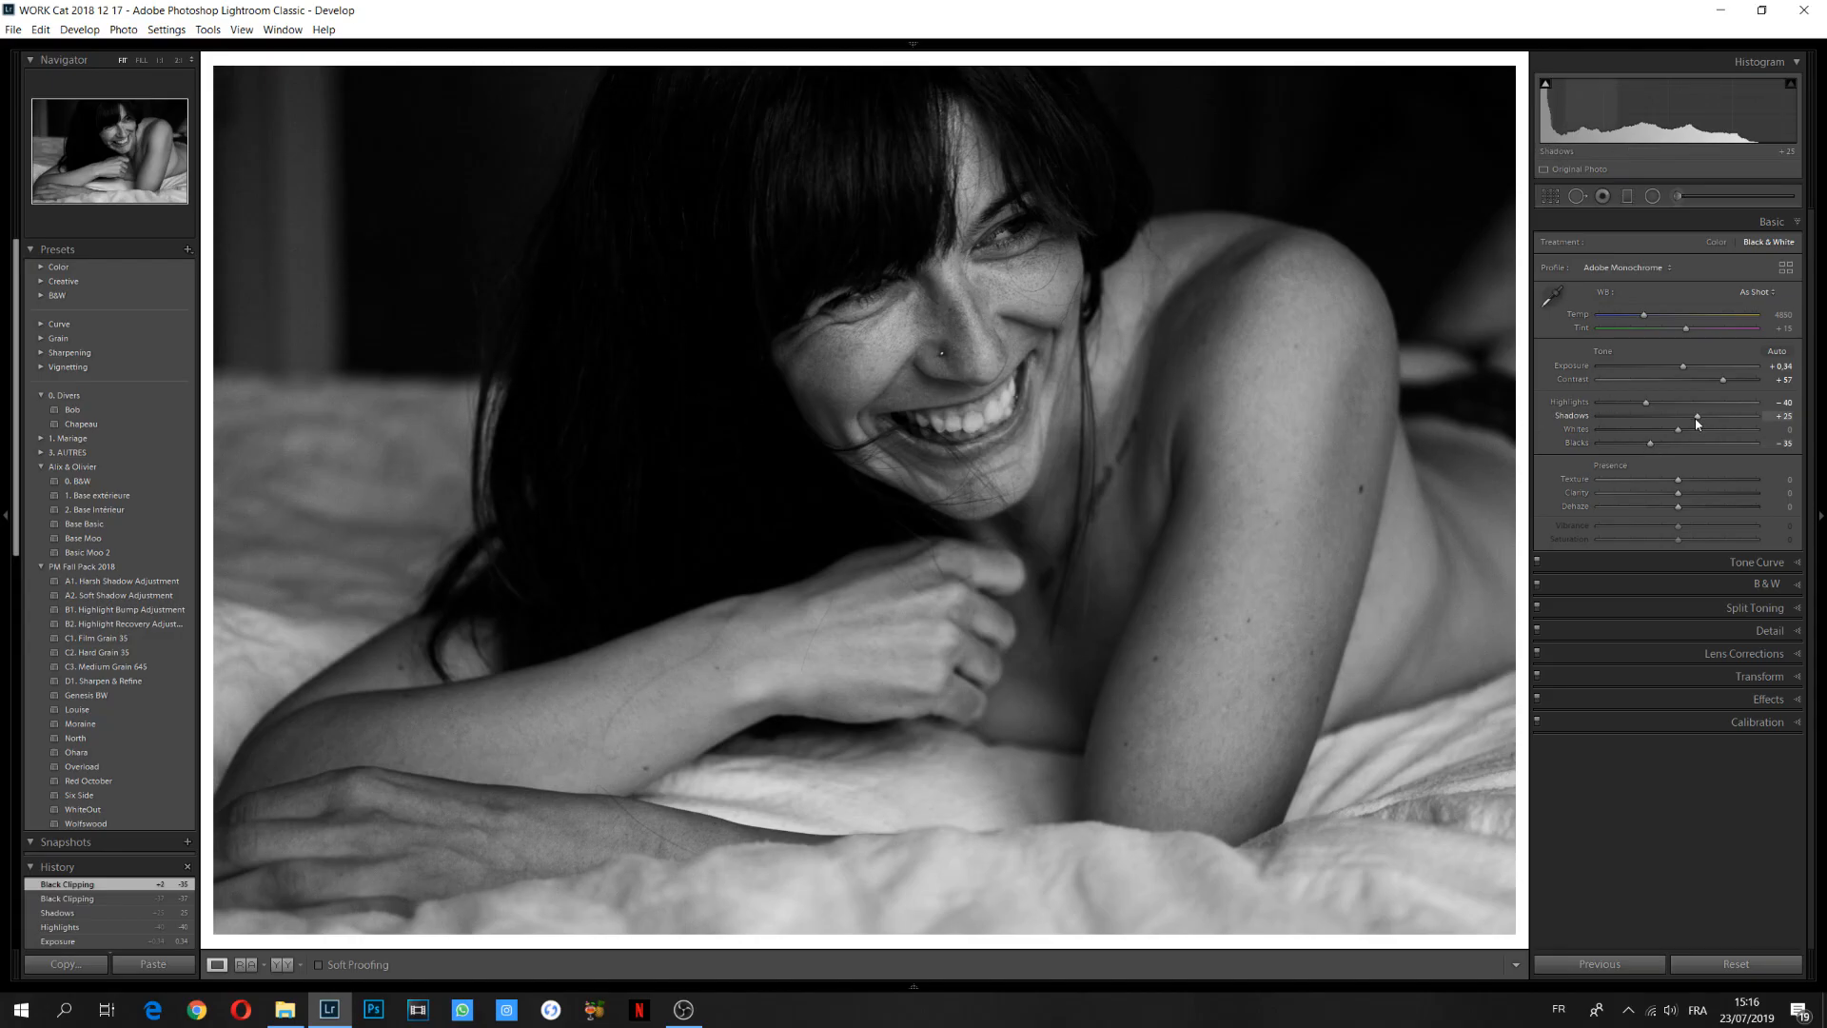
pyautogui.moveTo(1702, 421); pyautogui.dragTo(1715, 419)
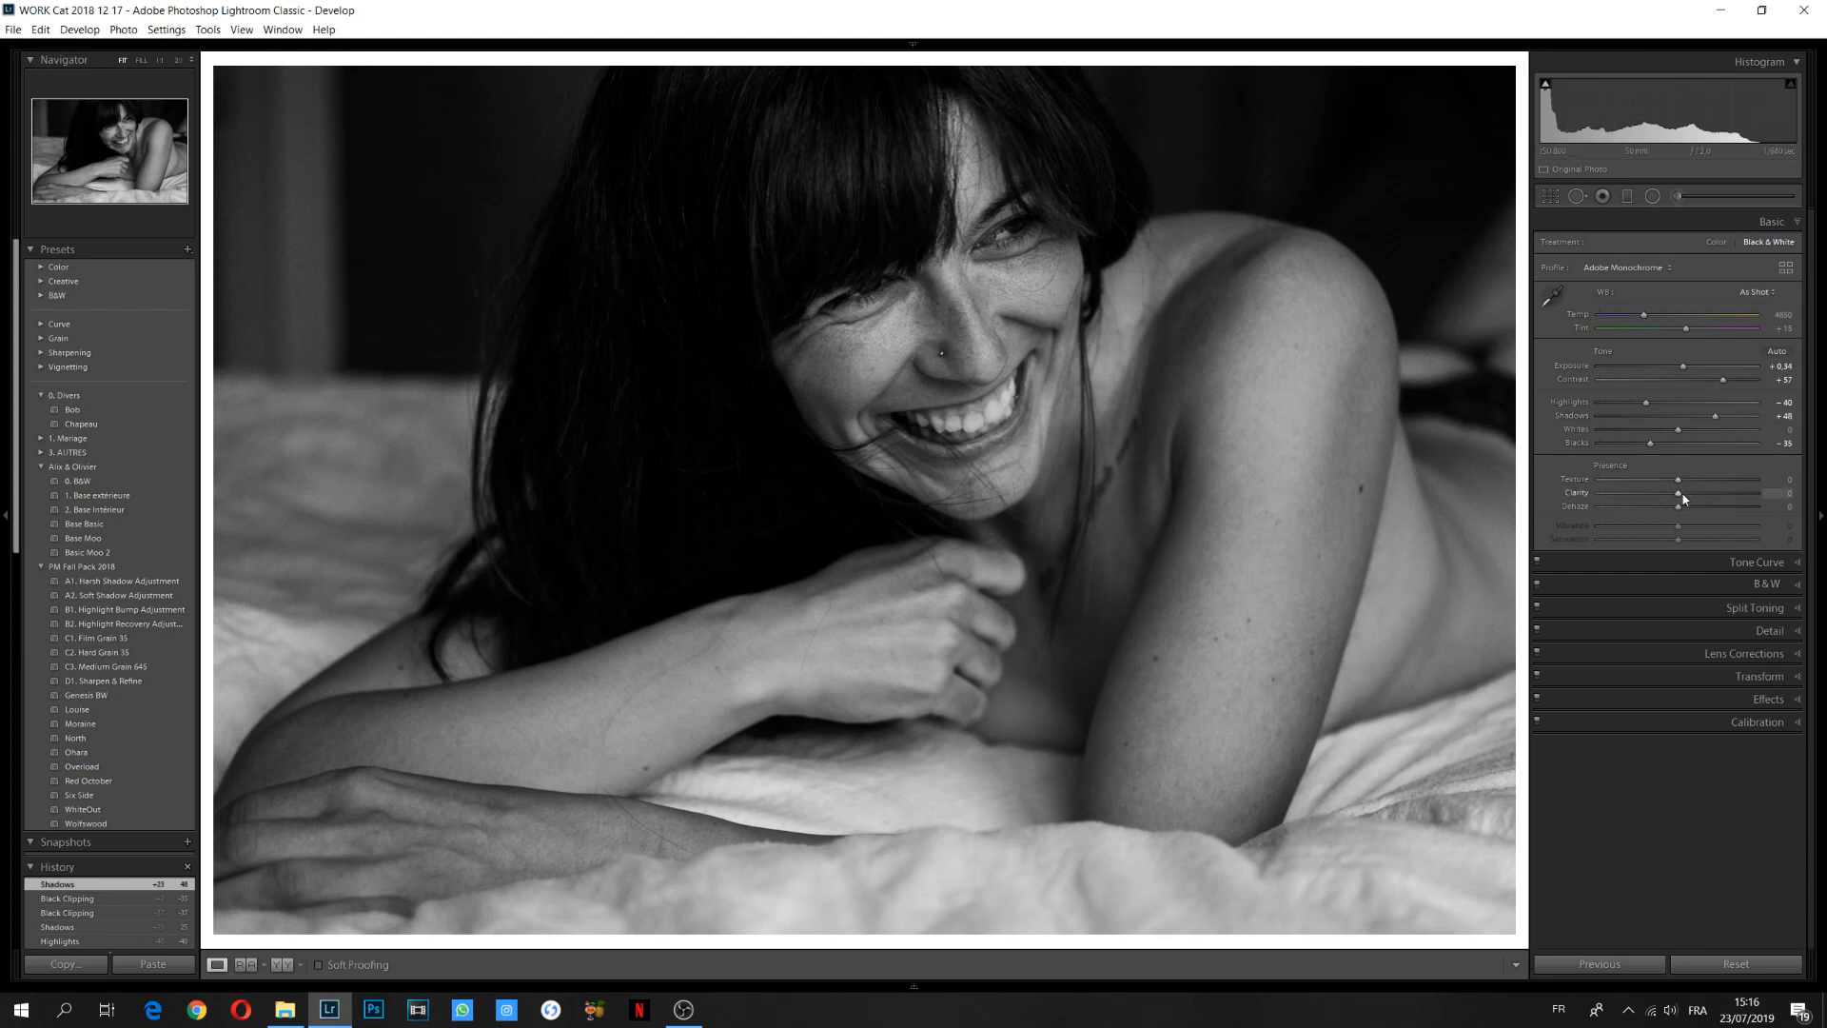
# Add slight detail to the photo with Texture at +8 and Clarity at +5
pyautogui.moveTo(1678, 480); pyautogui.dragTo(1684, 495)
pyautogui.moveTo(1687, 482); pyautogui.dragTo(1680, 476)
# Anchor the RGB point curve with a shadow and a midtone point, then slightly raise its black point to fade the blacks
pyautogui.click(1732, 564)
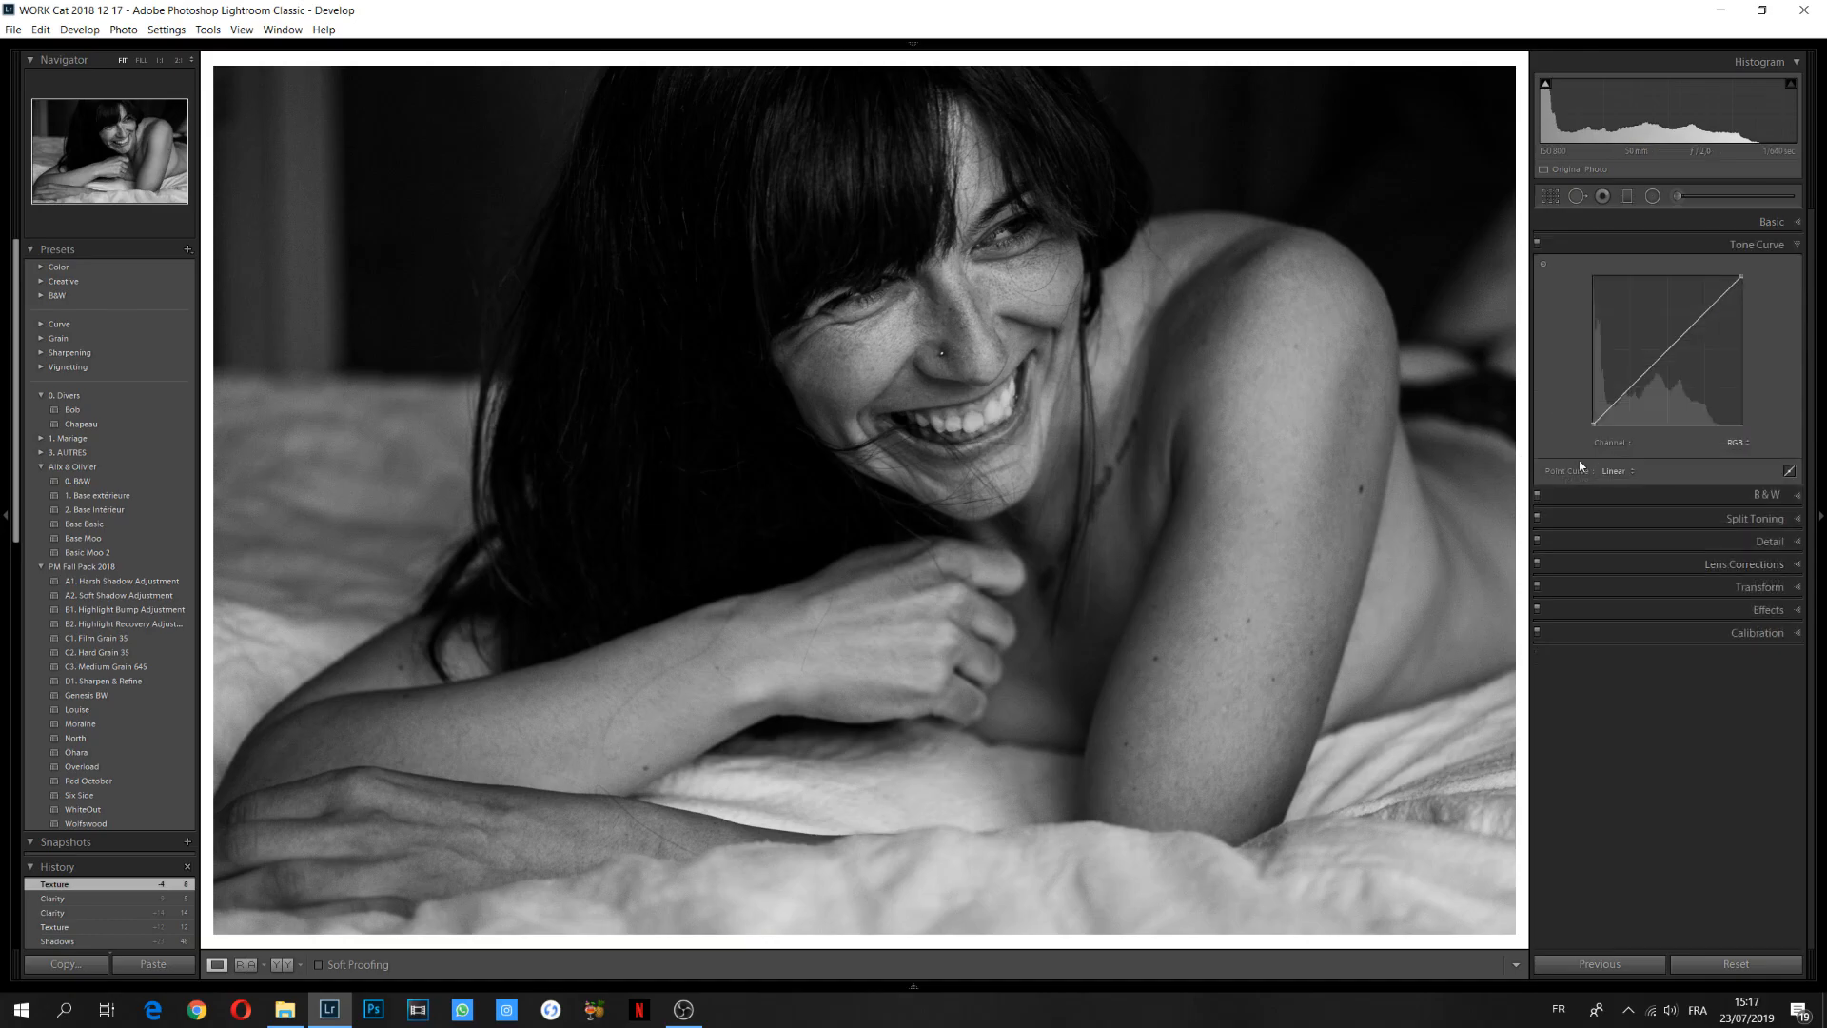
pyautogui.click(1629, 388)
pyautogui.moveTo(1630, 392); pyautogui.dragTo(1628, 391)
pyautogui.click(1676, 342)
pyautogui.moveTo(1676, 342); pyautogui.dragTo(1677, 341)
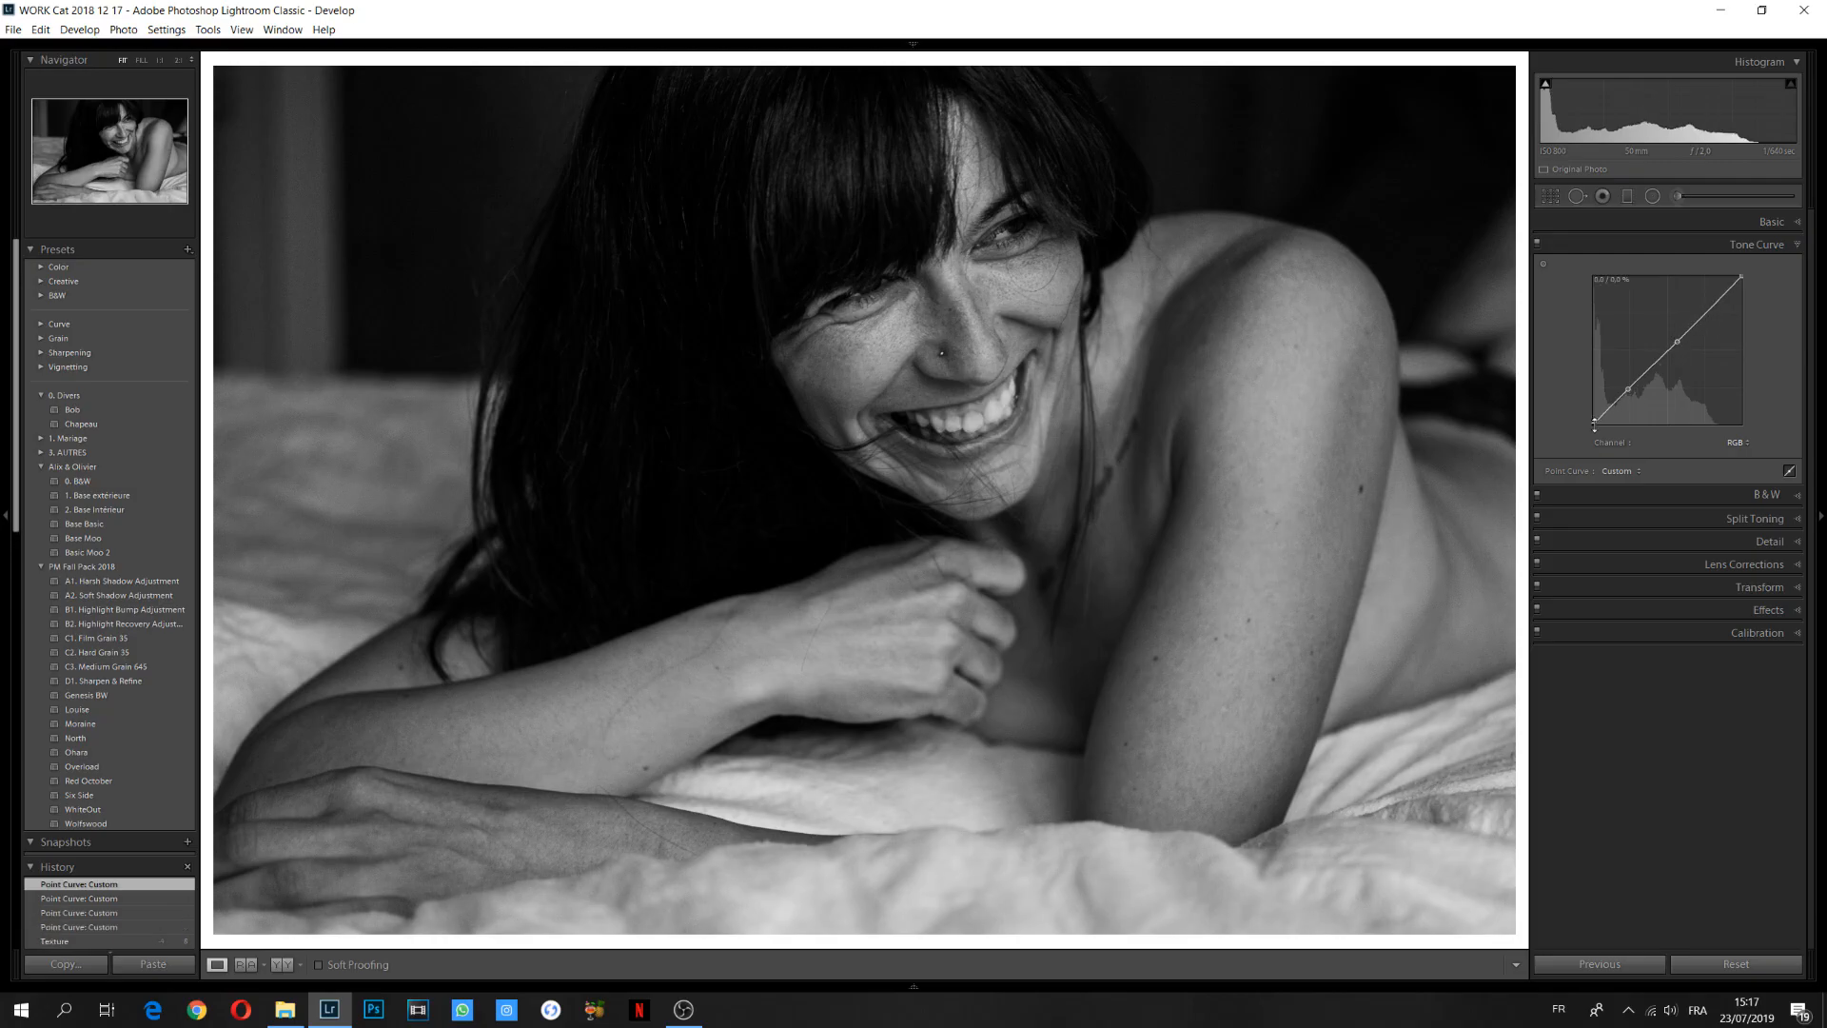
pyautogui.moveTo(1590, 429); pyautogui.dragTo(1578, 406)
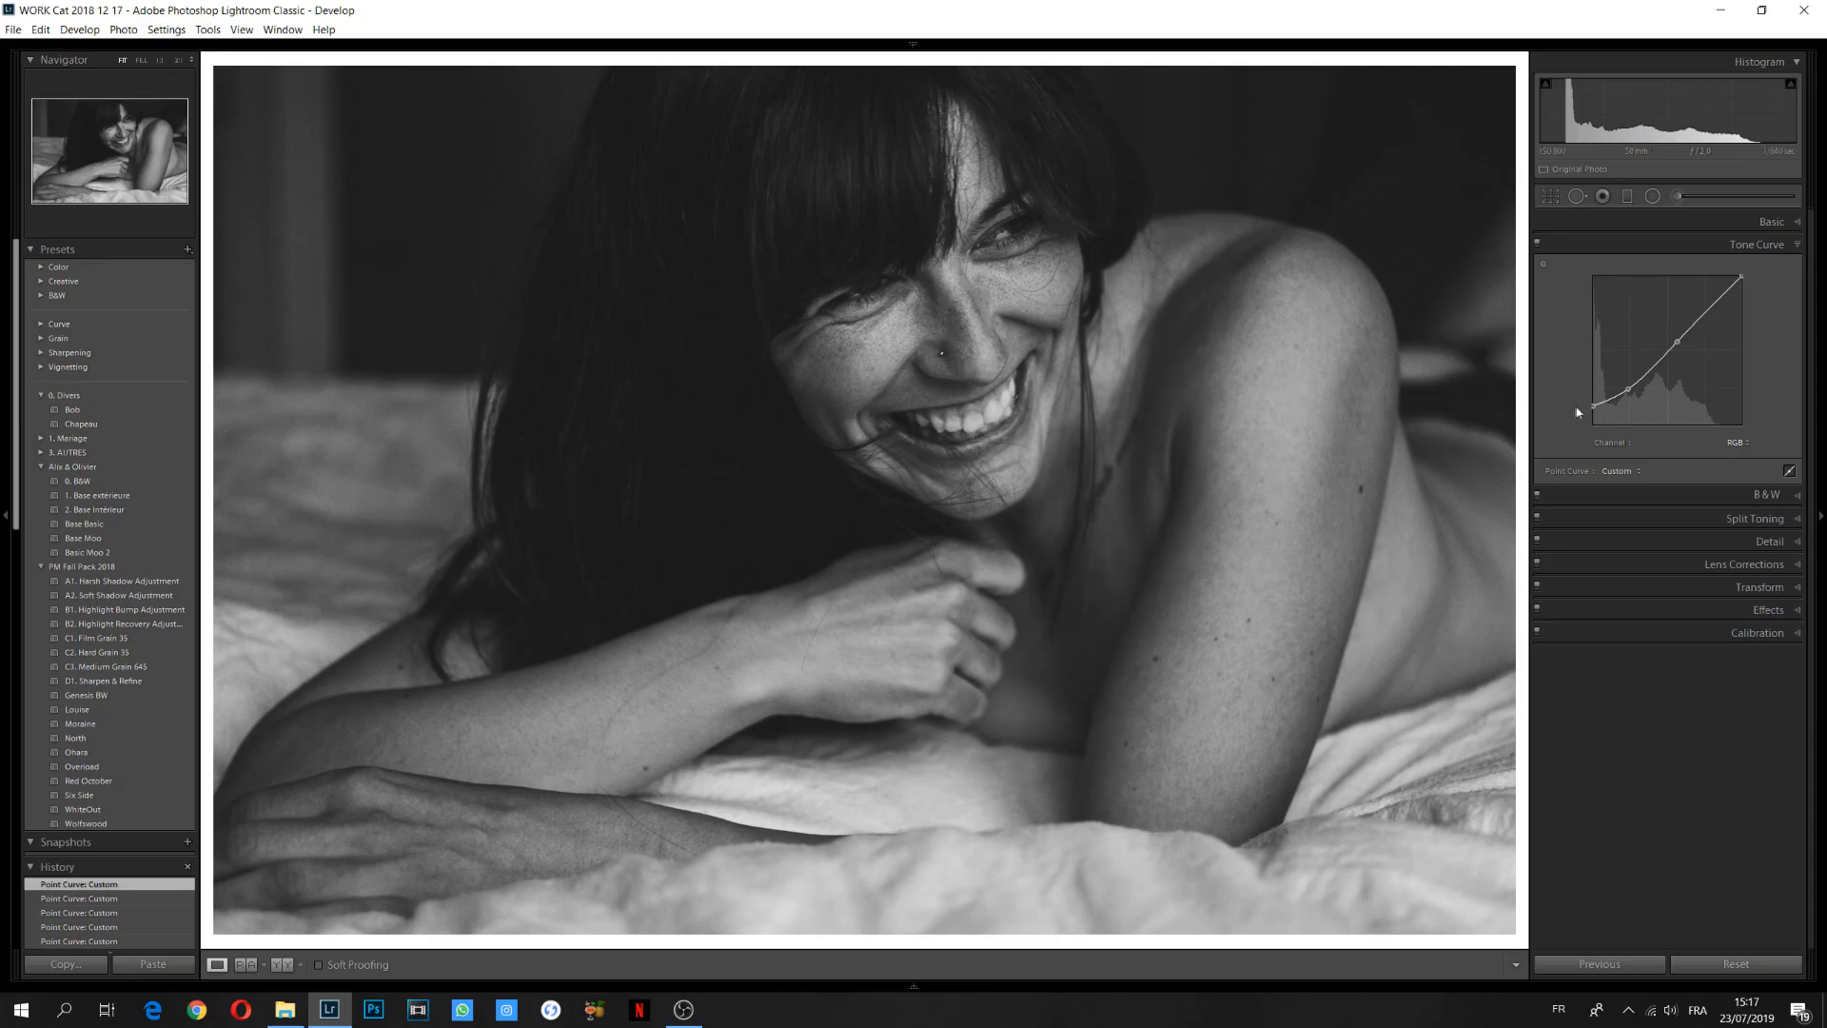
pyautogui.moveTo(1595, 405); pyautogui.dragTo(1588, 420)
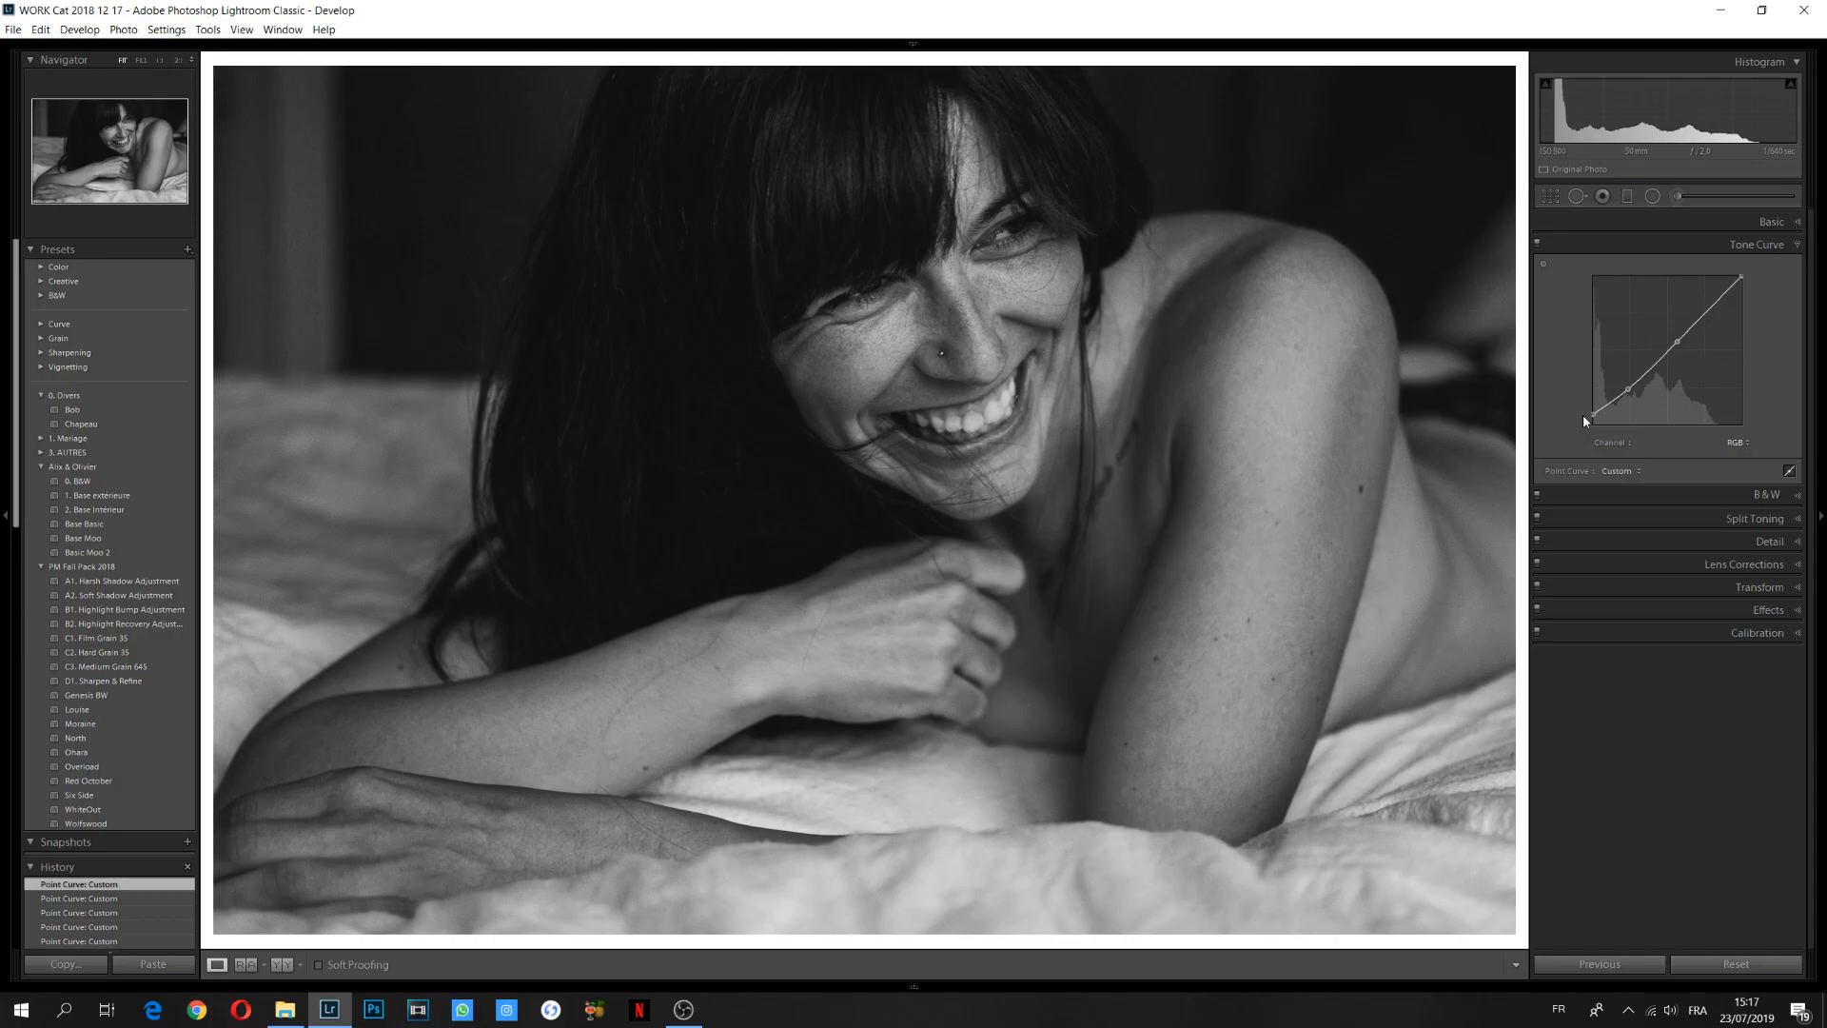
# Place a large radial filter centred on the face, extending down to the photo's lower edge
pyautogui.click(1776, 221)
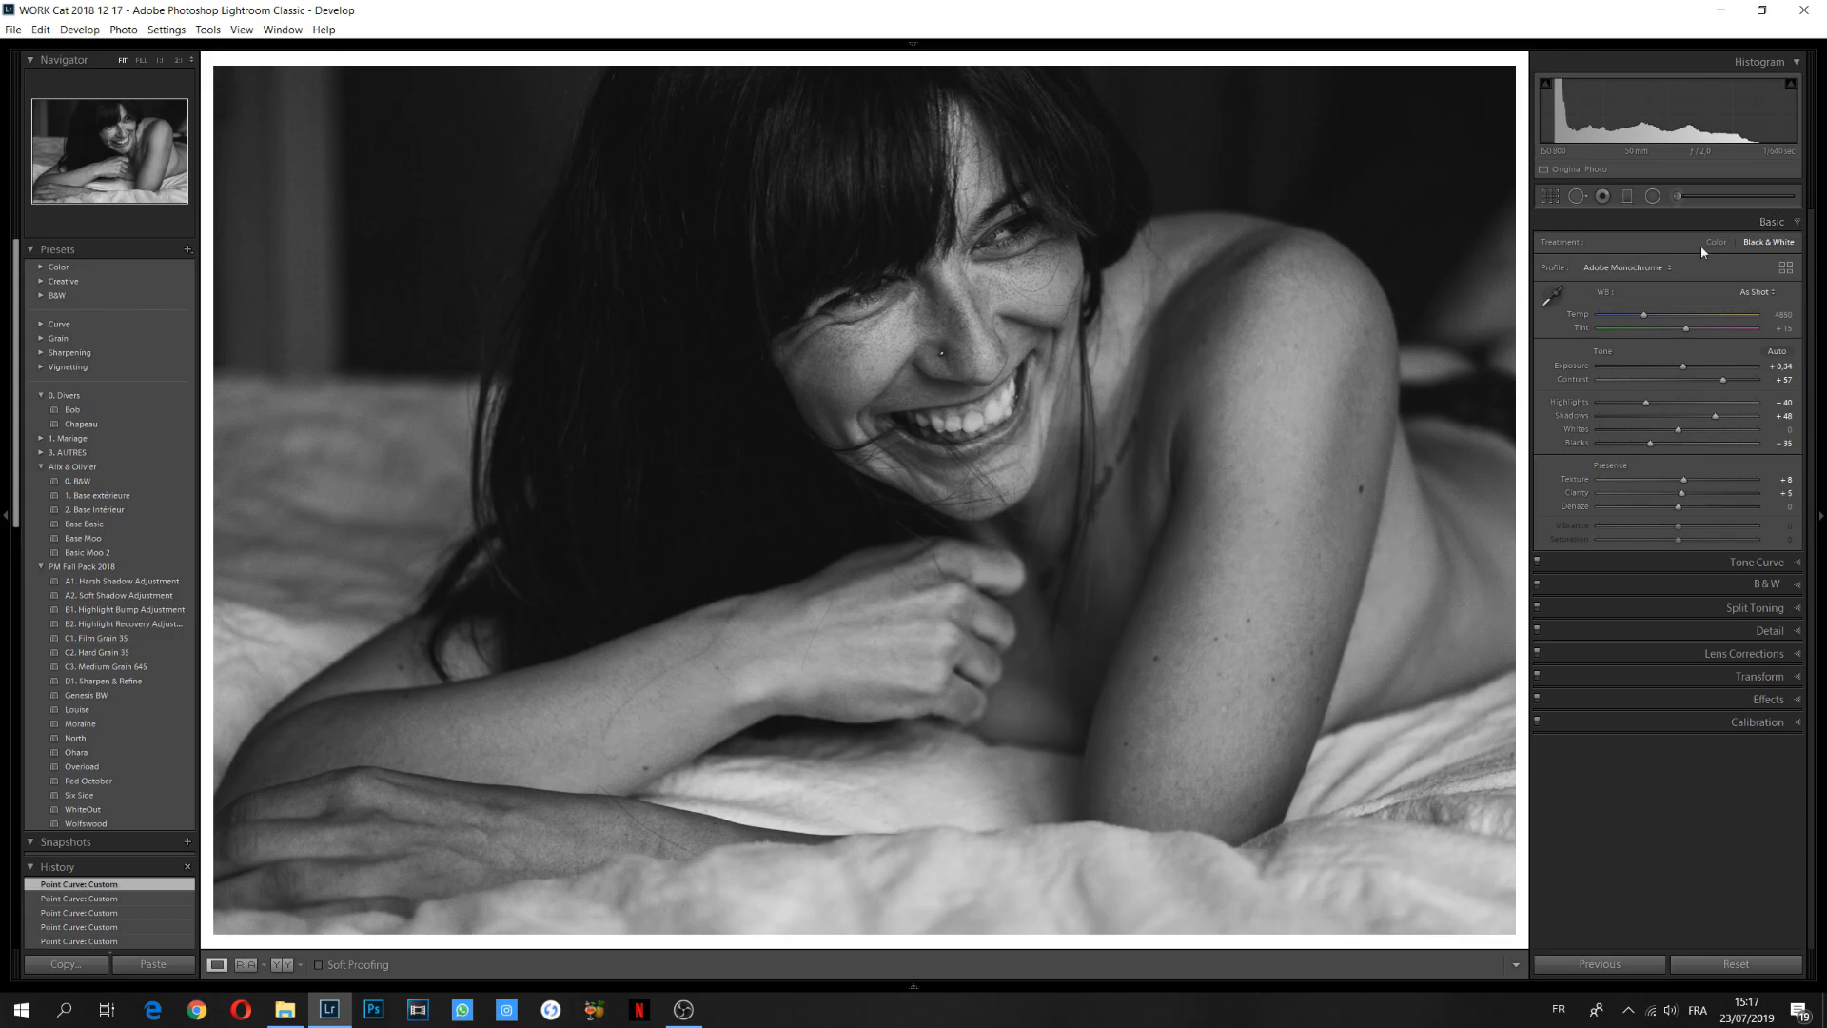
pyautogui.click(1652, 196)
pyautogui.moveTo(815, 275); pyautogui.dragTo(1443, 842)
pyautogui.moveTo(812, 265); pyautogui.dragTo(873, 353)
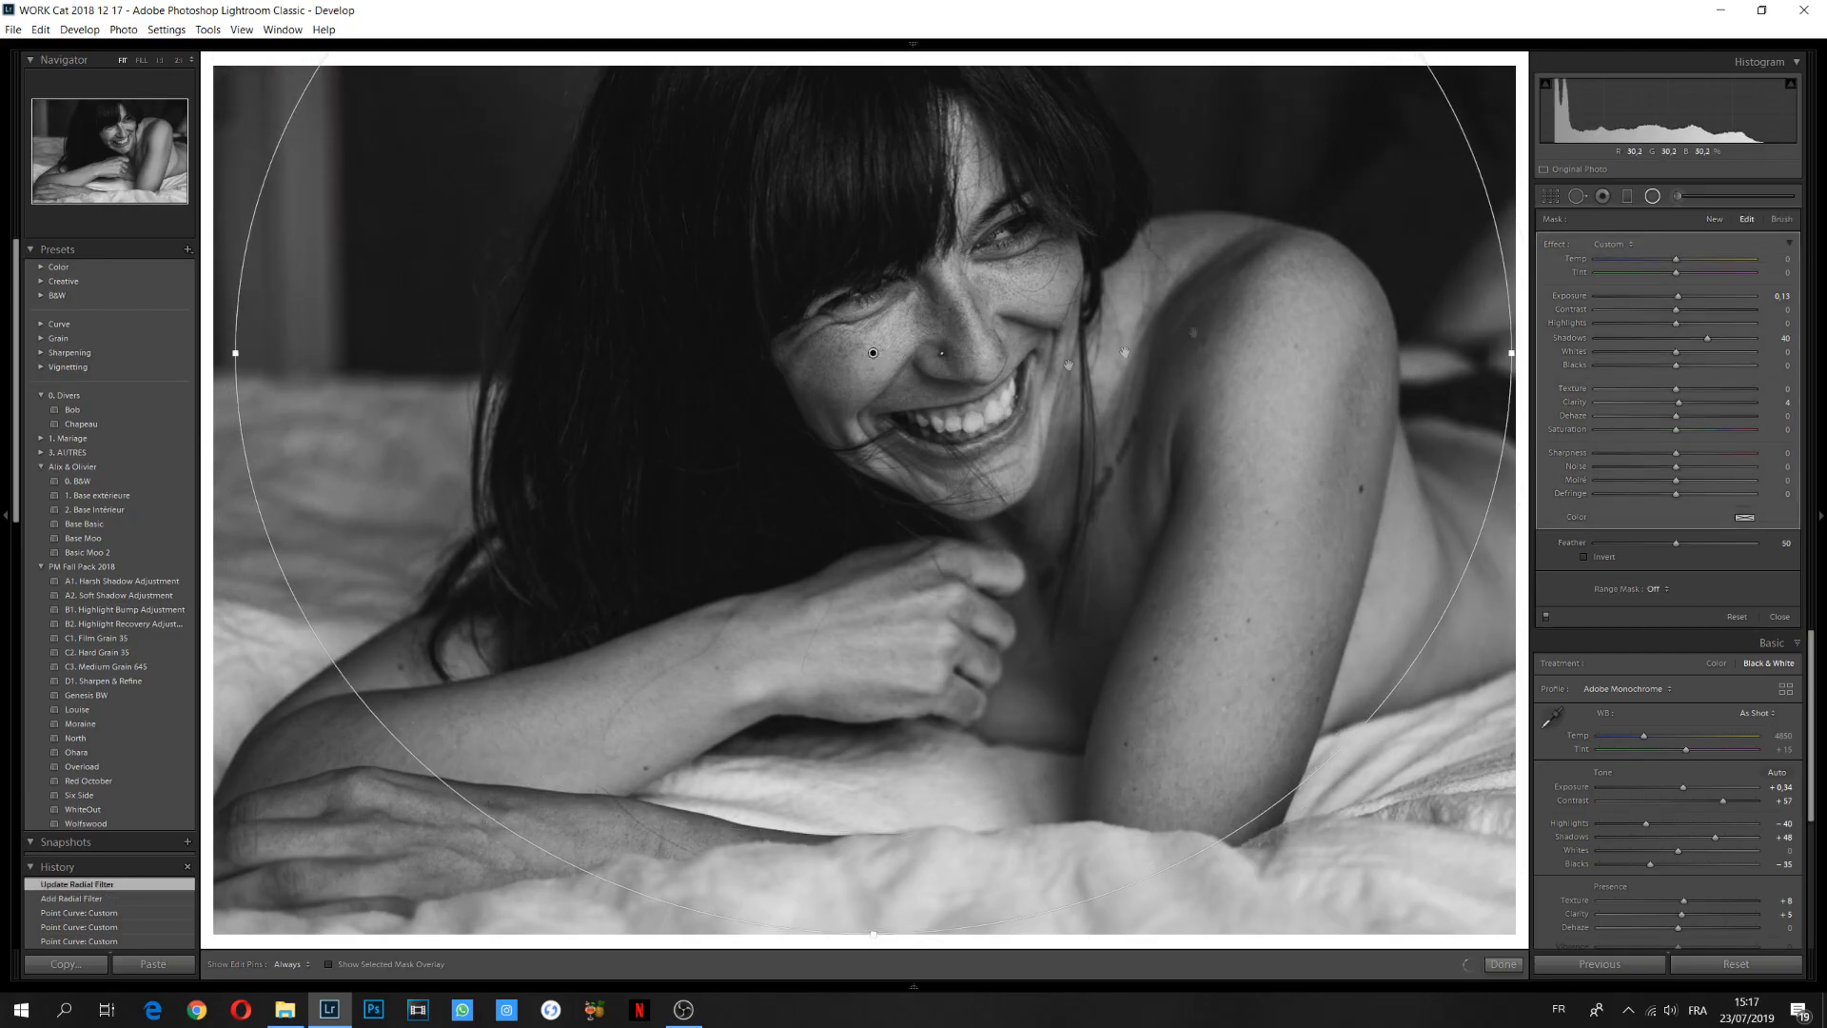
# Reset the radial filter's Exposure and Shadows to 0, lower its Highlights to about -70, and finish the filter
pyautogui.doubleClick(1677, 296)
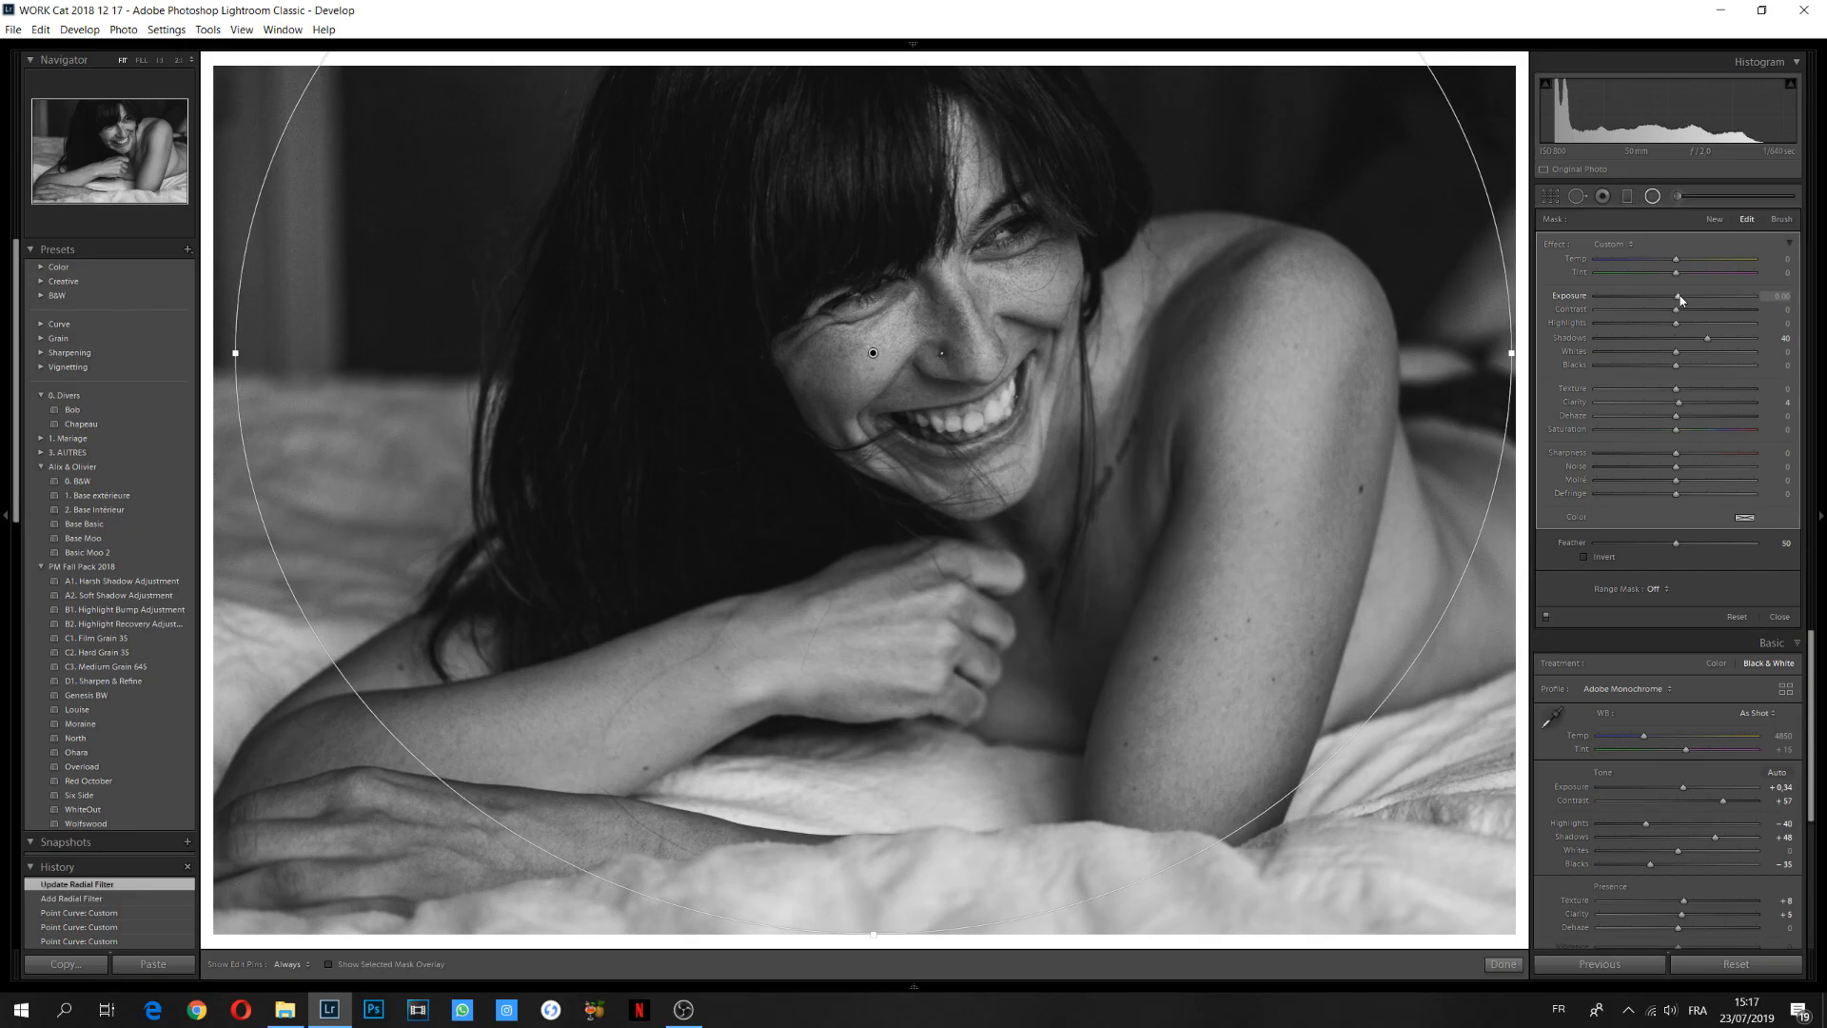
pyautogui.doubleClick(1707, 338)
pyautogui.moveTo(1675, 323); pyautogui.dragTo(1618, 326)
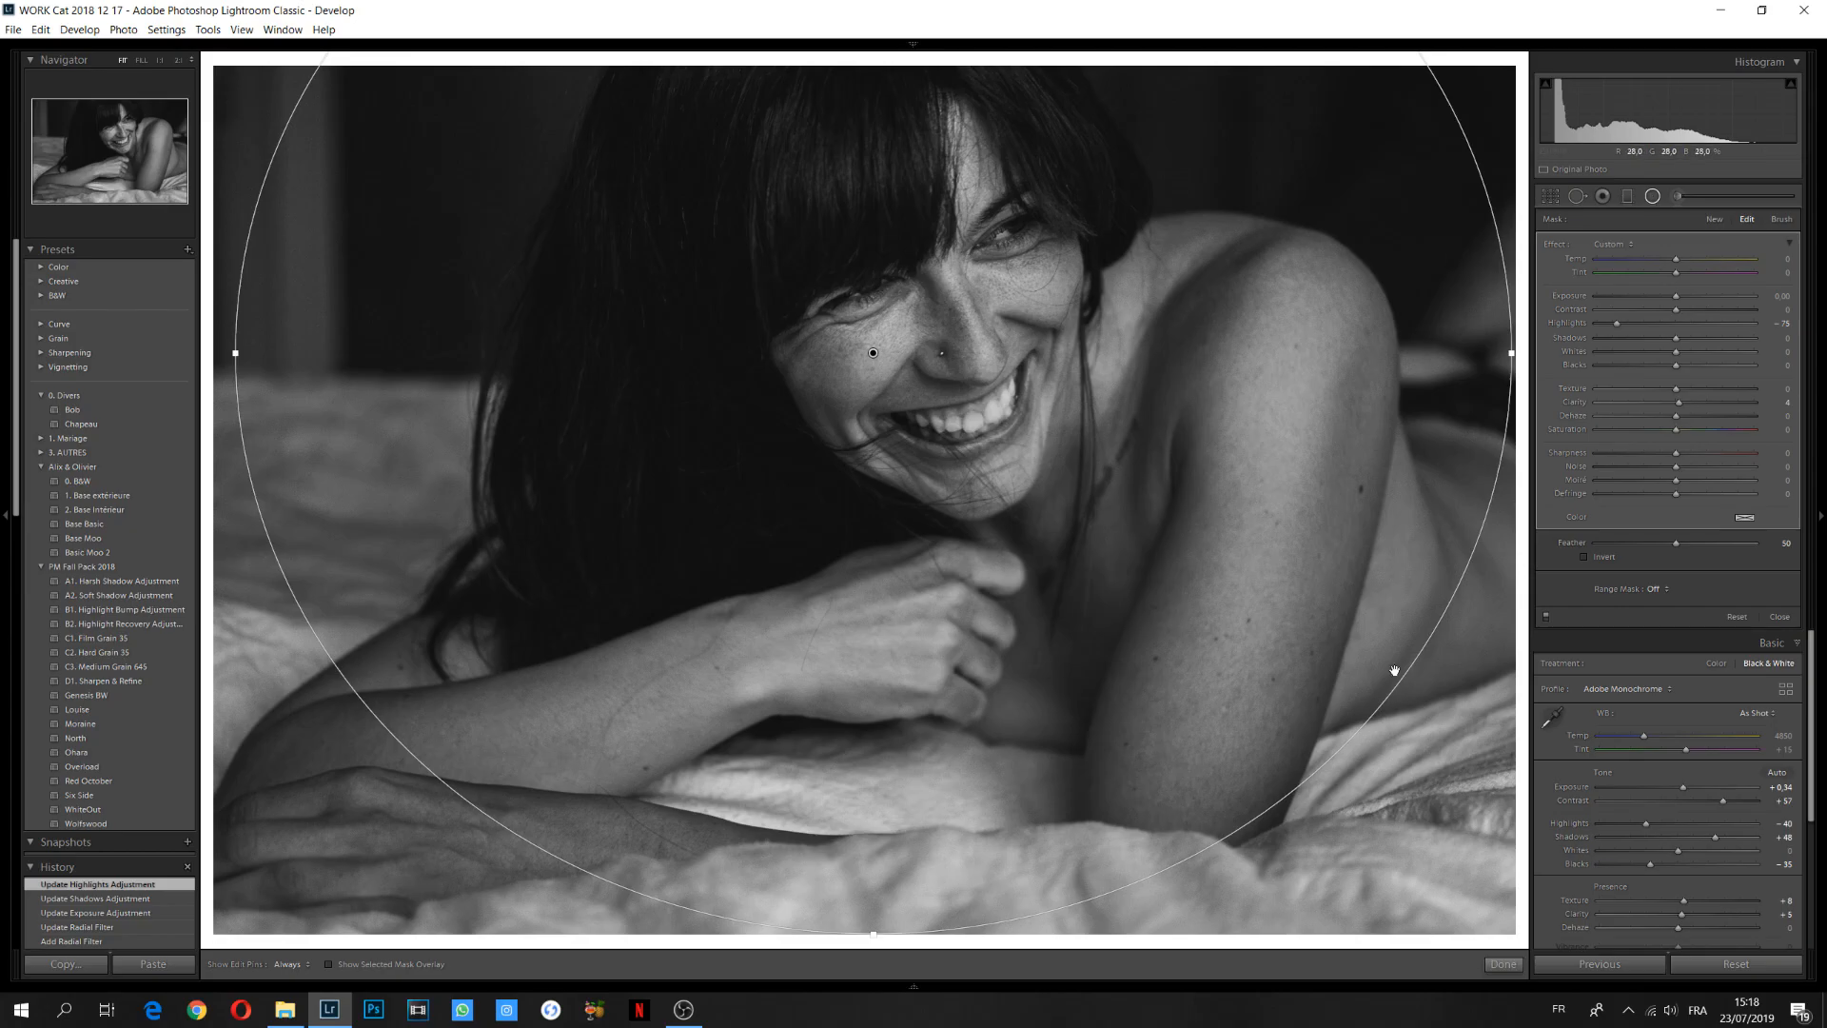
pyautogui.click(1503, 964)
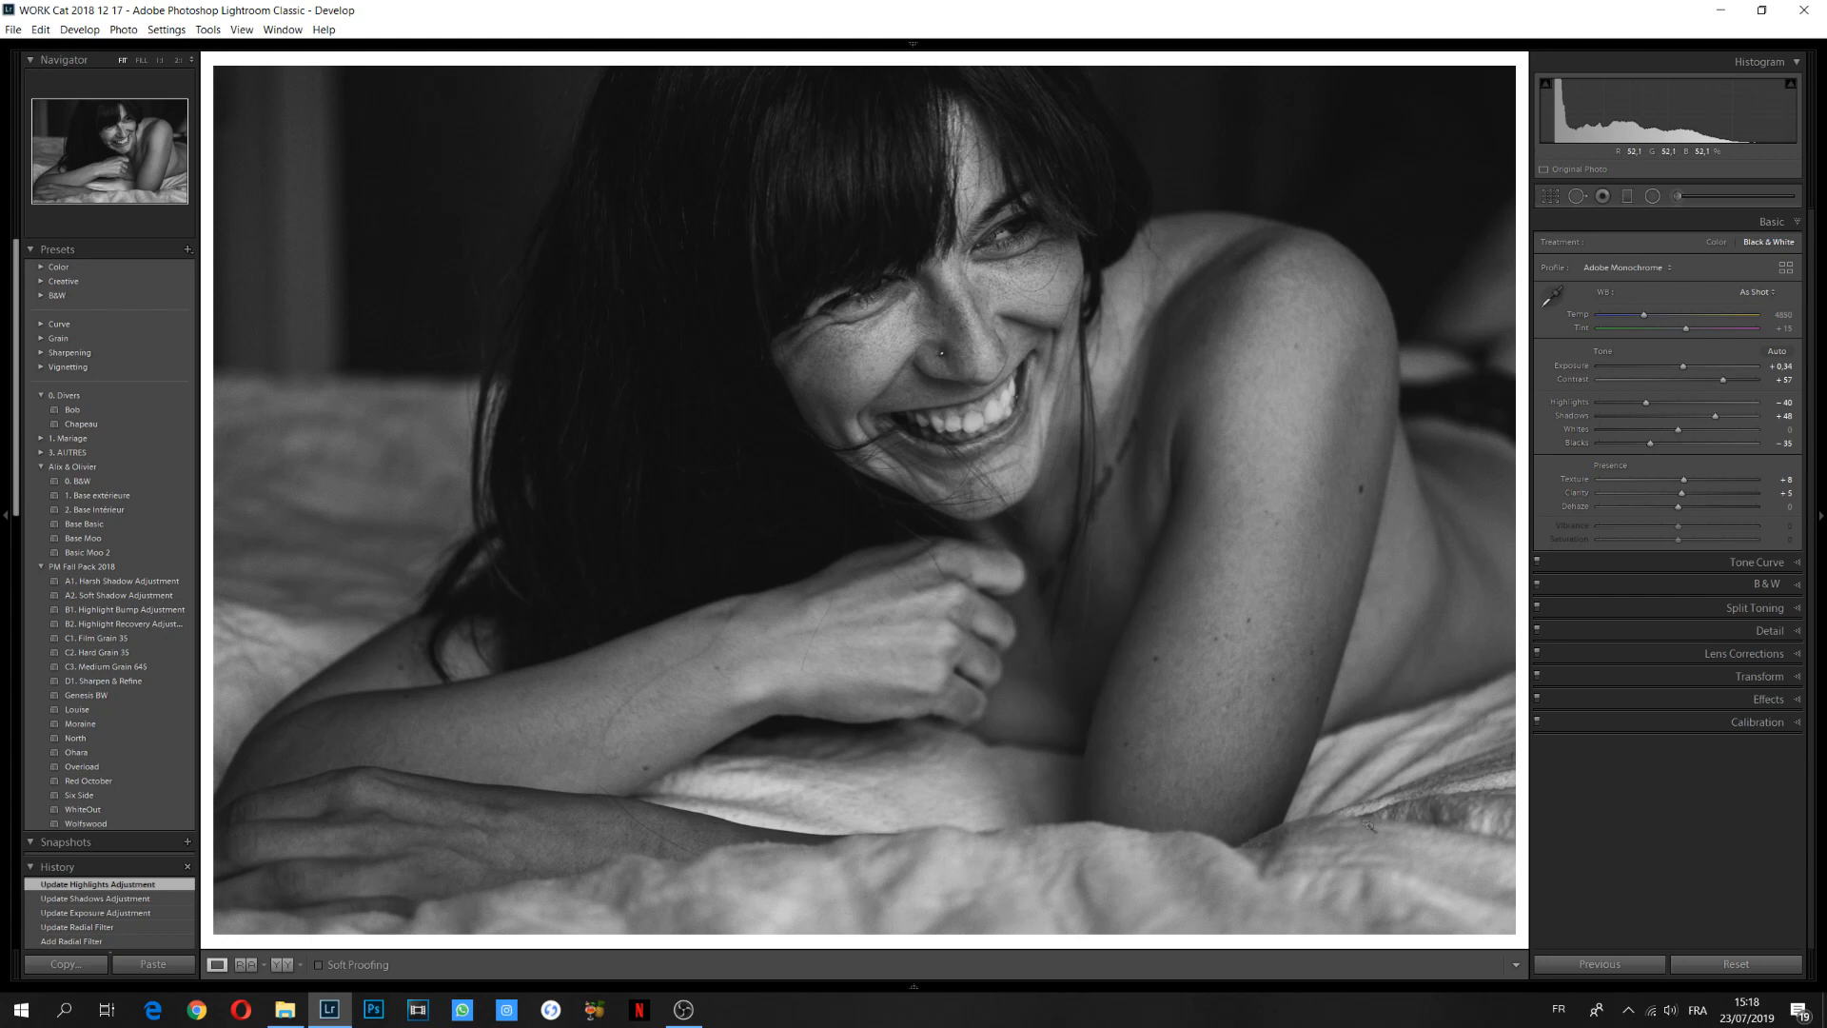
# Set up a new adjustment brush with Exposure at 0, Shadows at 25 and Clarity at 5
pyautogui.click(1677, 196)
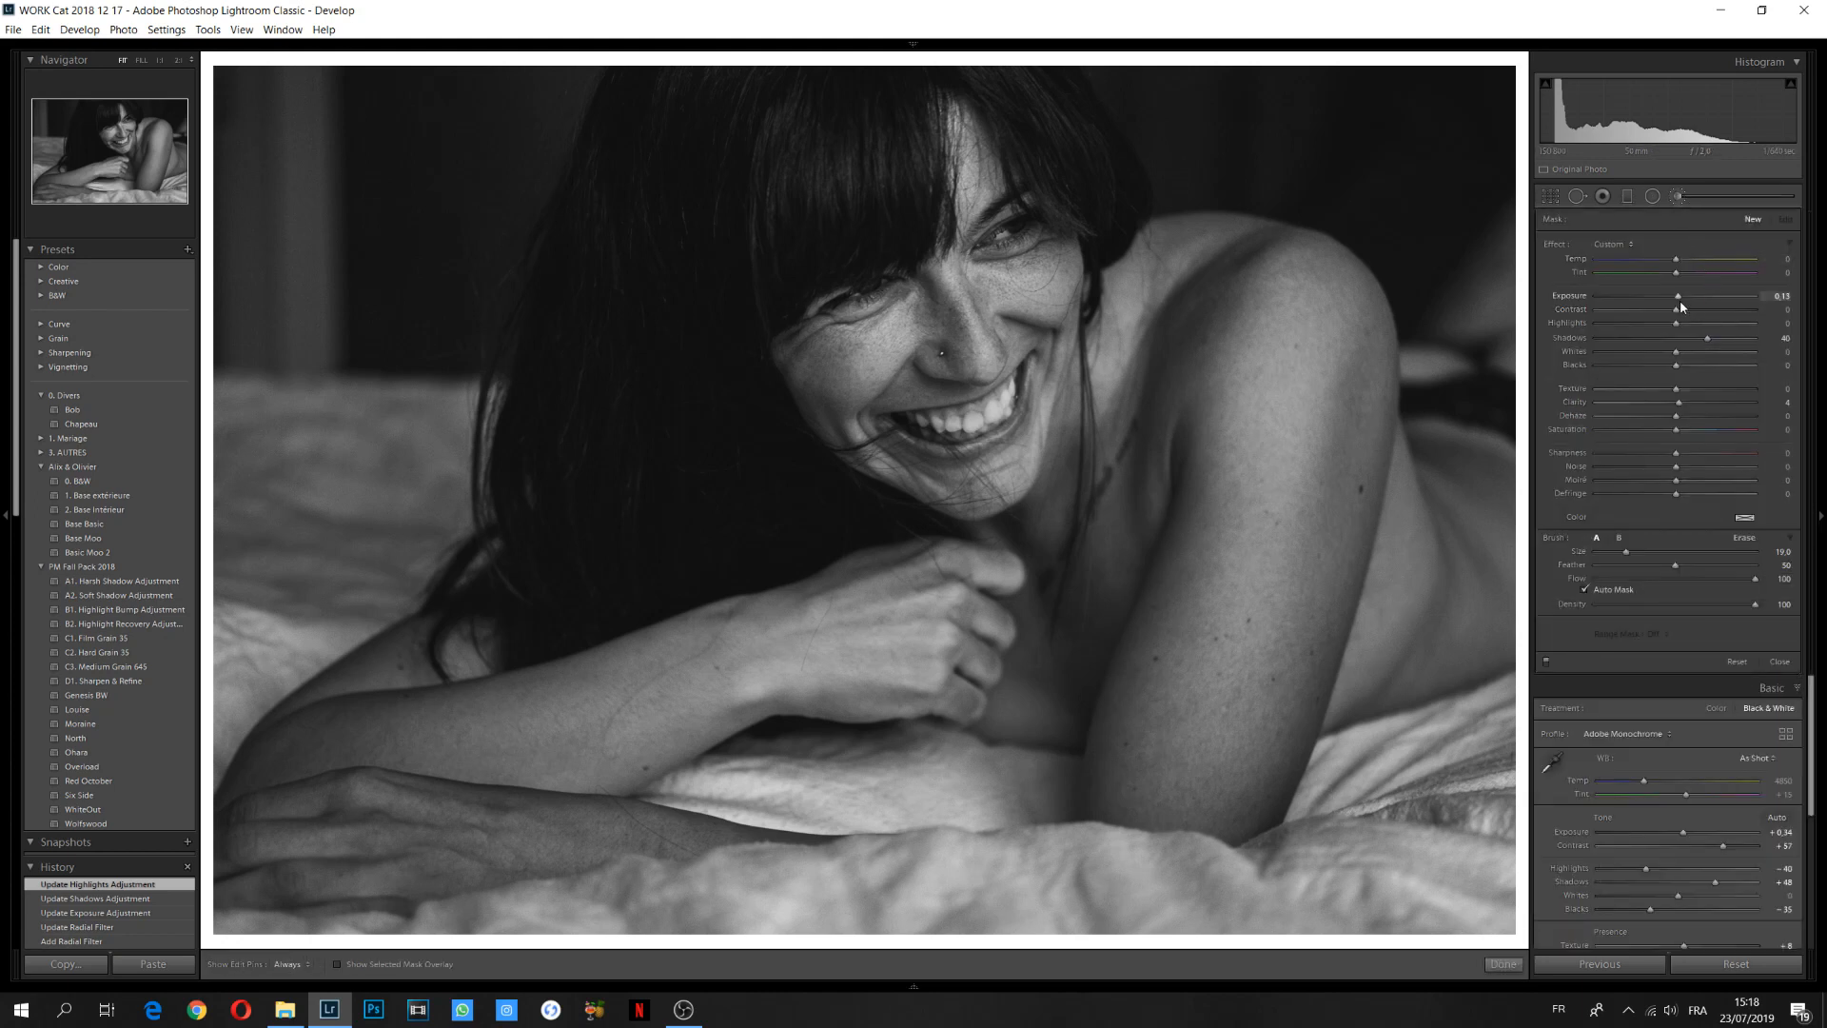
pyautogui.doubleClick(1680, 297)
pyautogui.moveTo(1706, 338); pyautogui.dragTo(1699, 341)
pyautogui.moveTo(1681, 408); pyautogui.dragTo(1682, 406)
# Brush the adjustment over both eyes at 1:1 with a brush size of 20, and finish the brush edit
pyautogui.scroll(-7, 1047, 209)
pyautogui.click(160, 60)
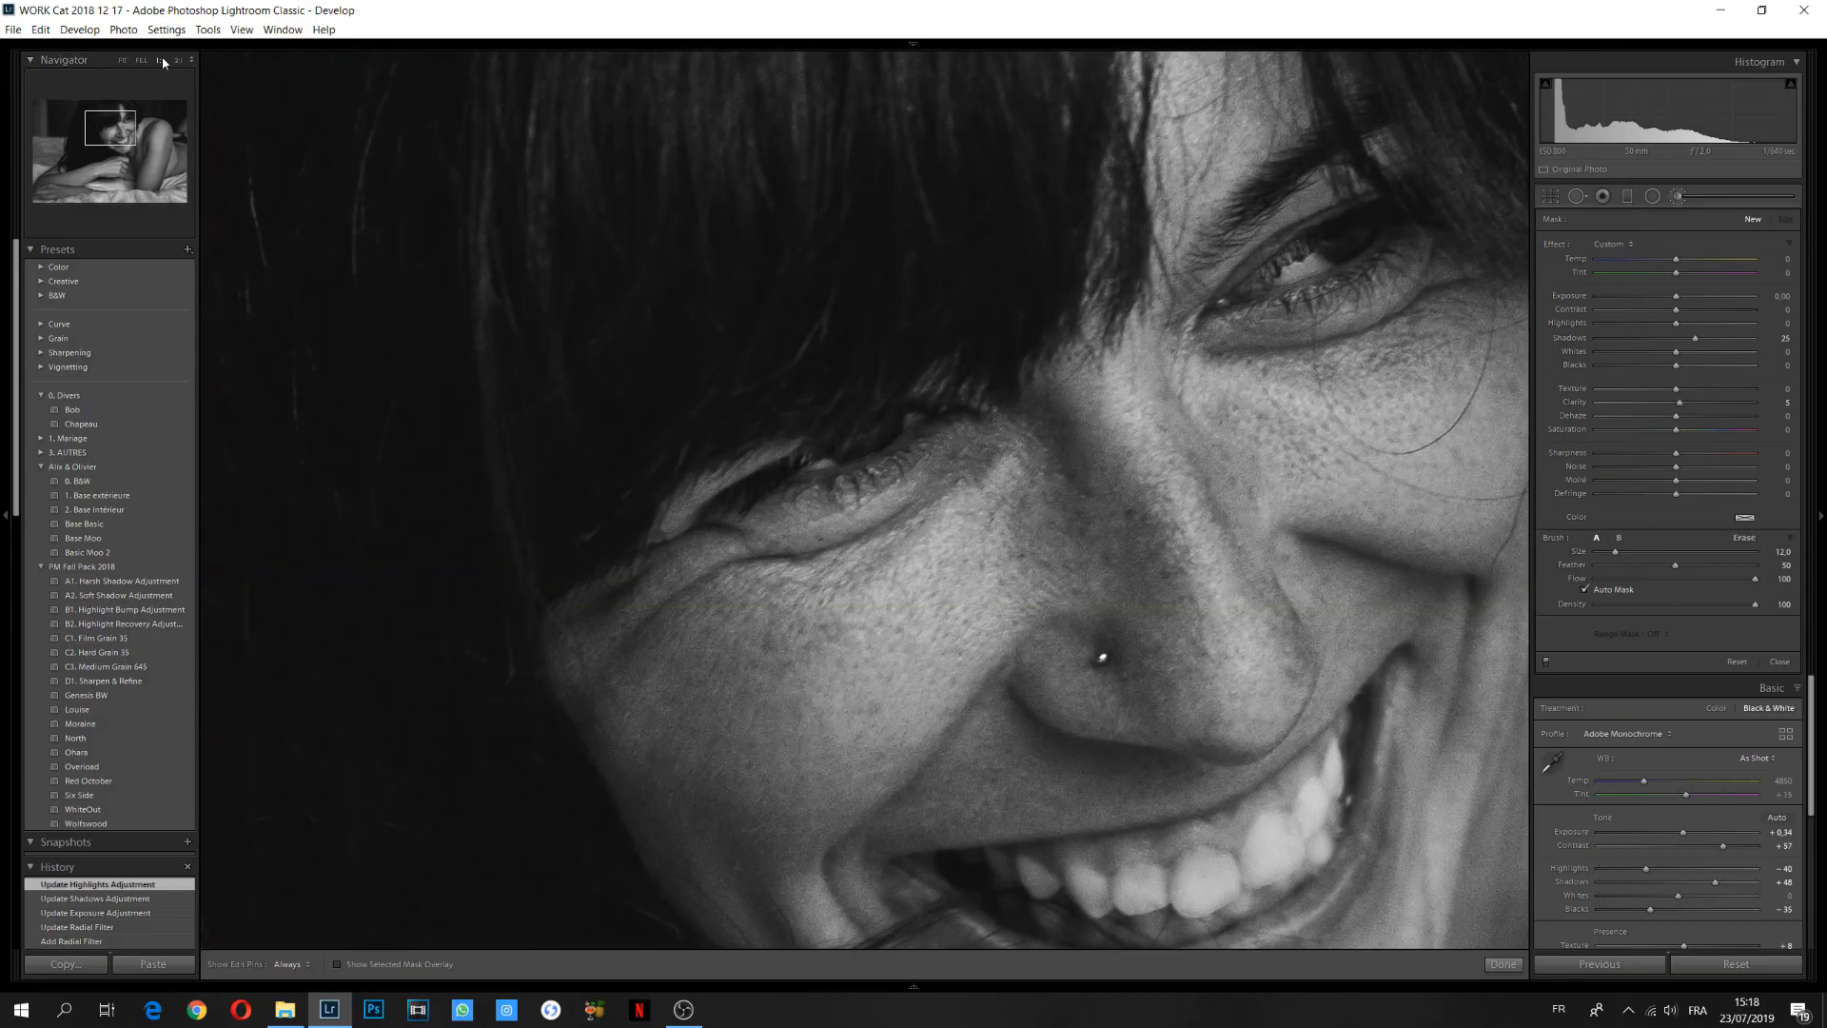
pyautogui.scroll(8, 1256, 261)
pyautogui.moveTo(1257, 278)
pyautogui.mouseDown()
pyautogui.moveTo(1353, 208)
pyautogui.moveTo(1337, 248)
pyautogui.mouseUp()
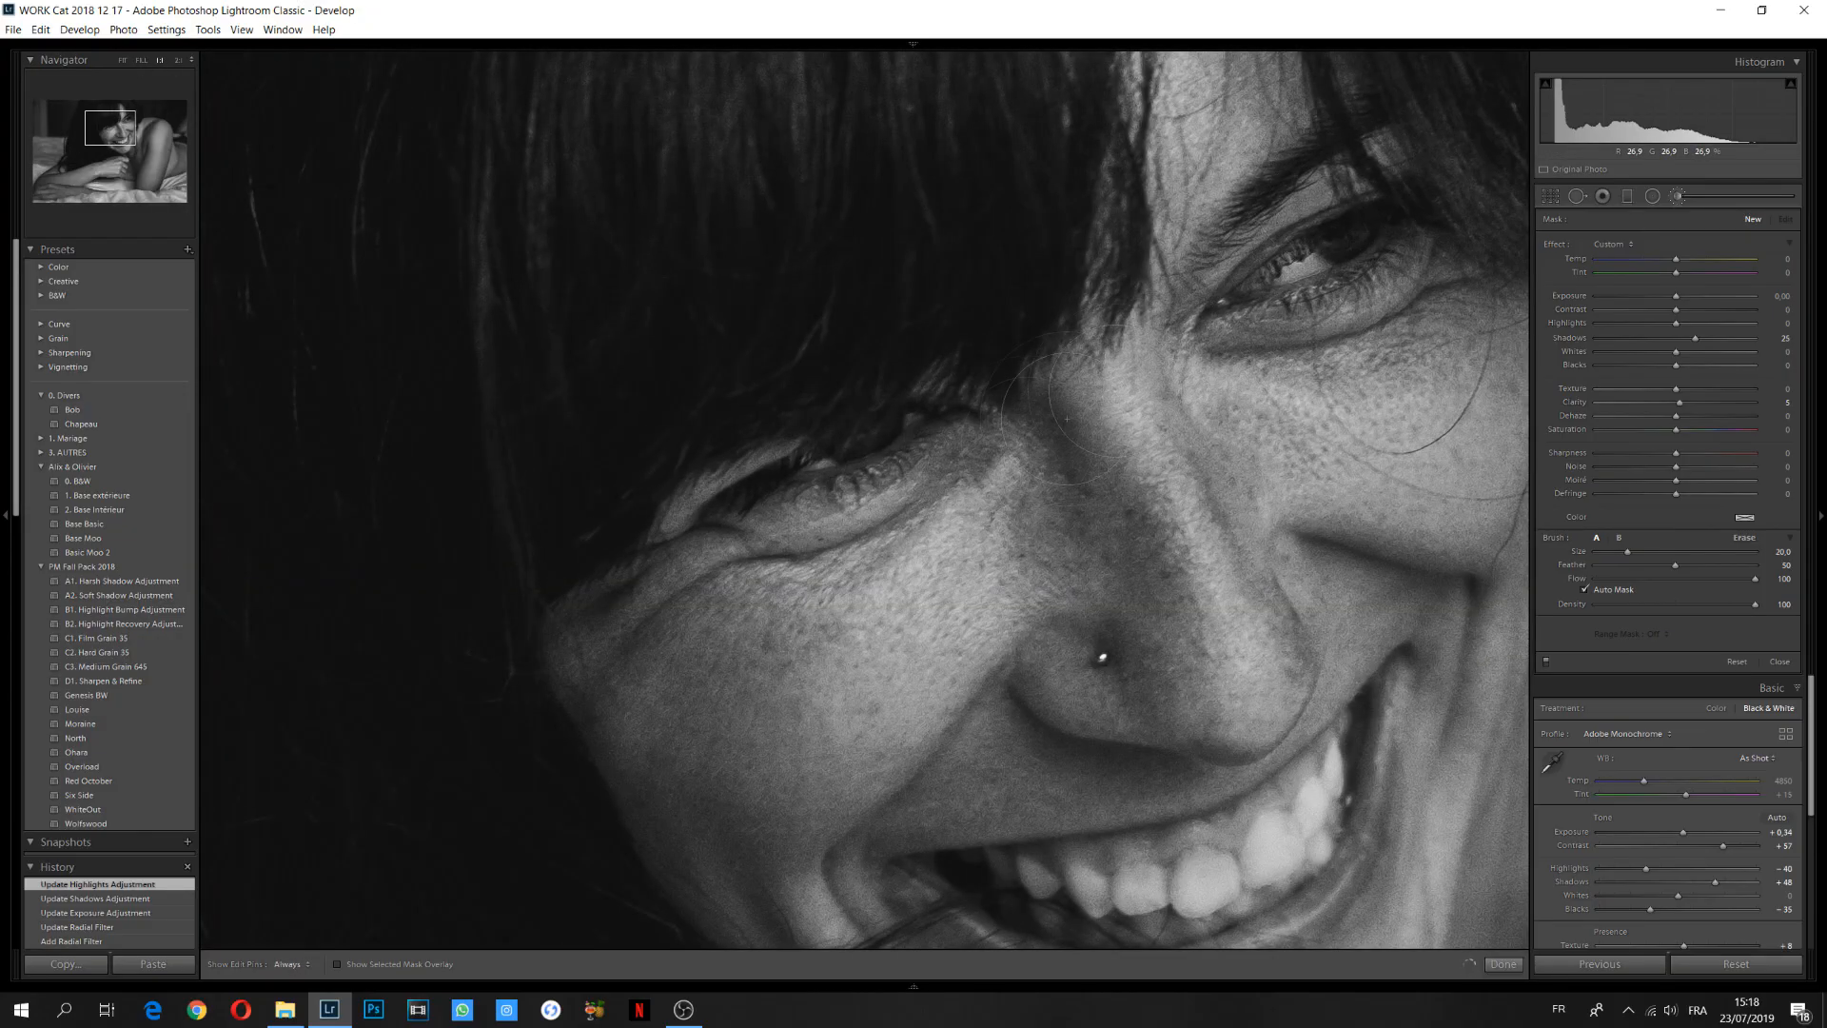
pyautogui.moveTo(707, 507)
pyautogui.mouseDown()
pyautogui.moveTo(837, 390)
pyautogui.moveTo(952, 380)
pyautogui.moveTo(733, 532)
pyautogui.mouseUp()
pyautogui.click(64, 60)
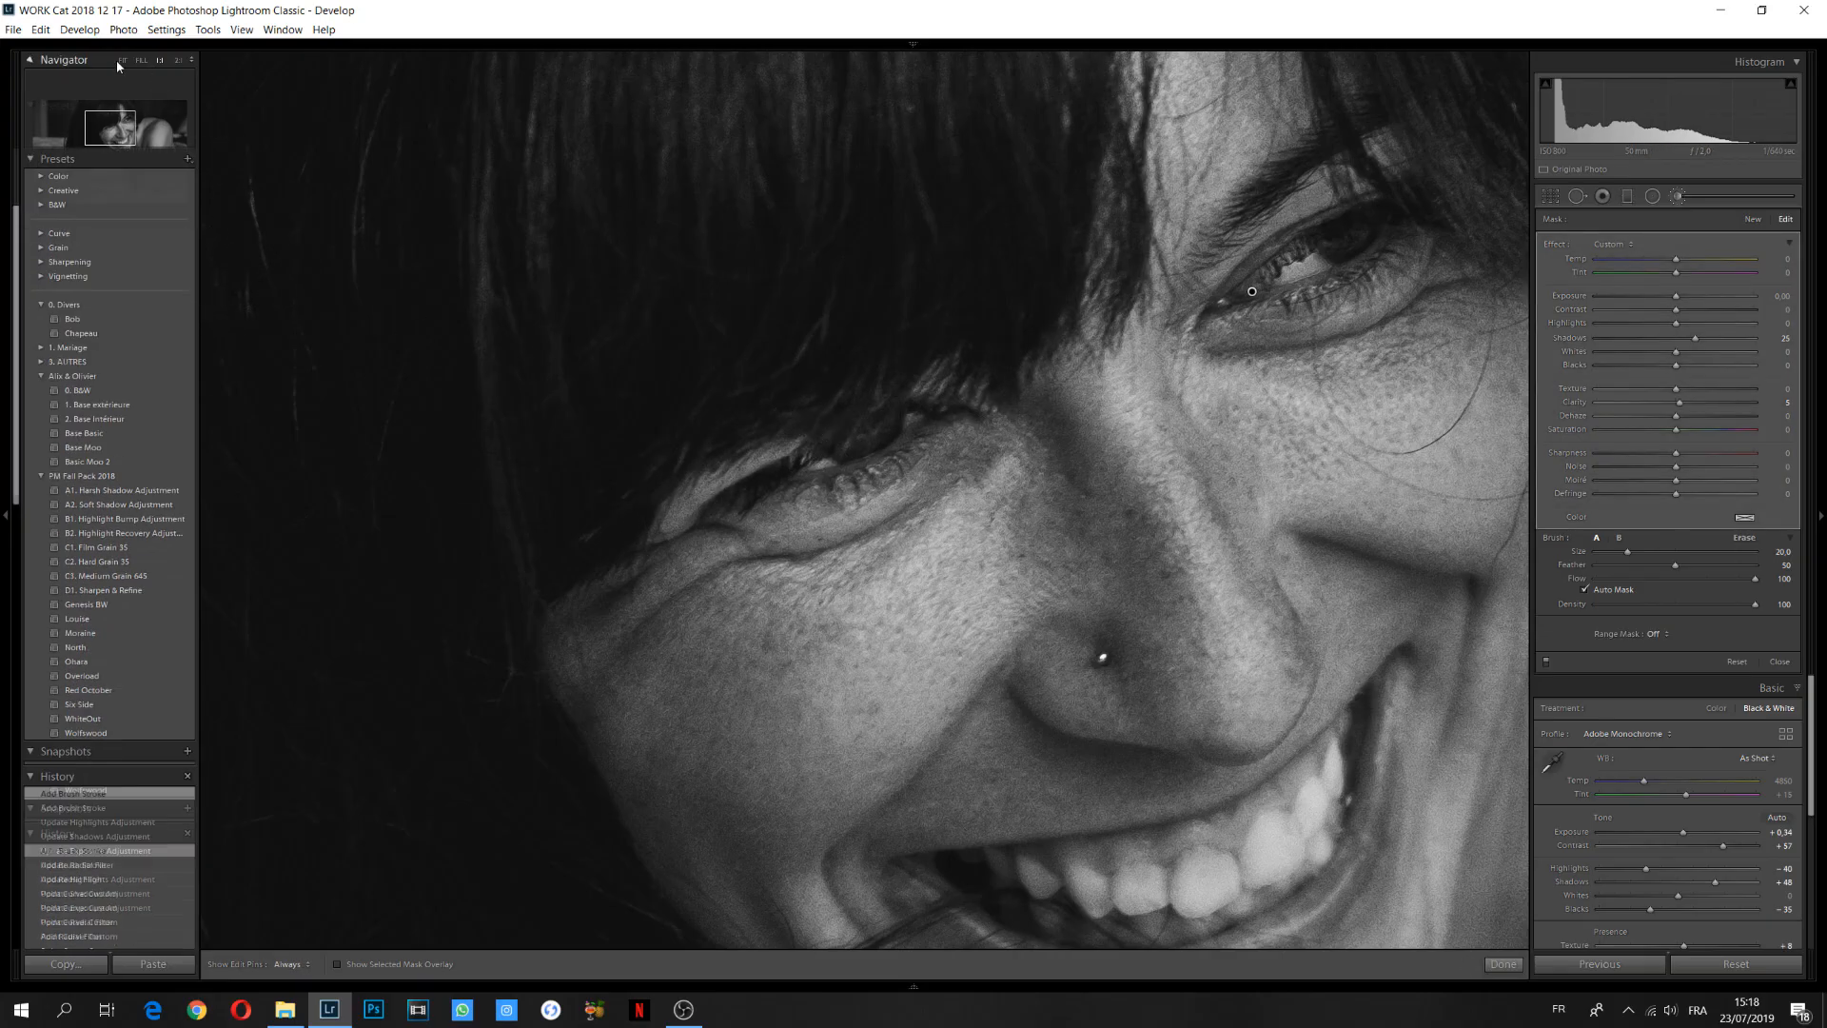
pyautogui.click(122, 62)
pyautogui.click(35, 64)
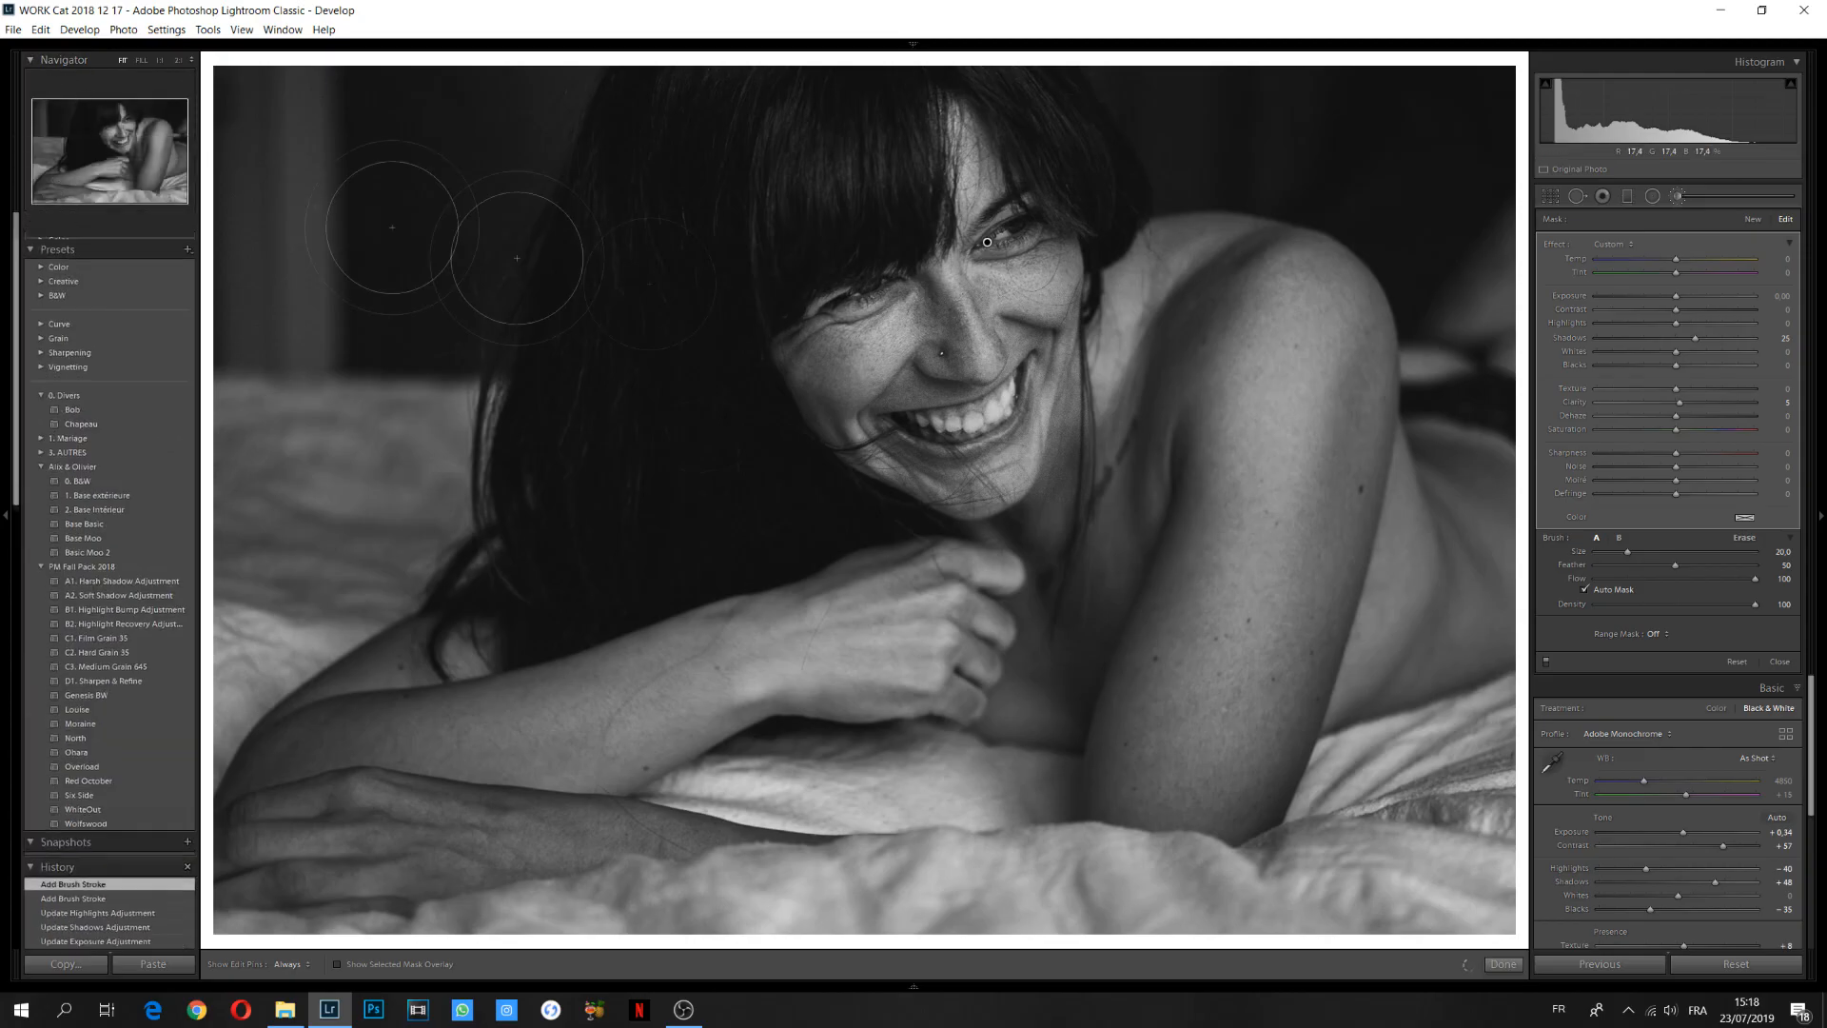
pyautogui.click(1506, 964)
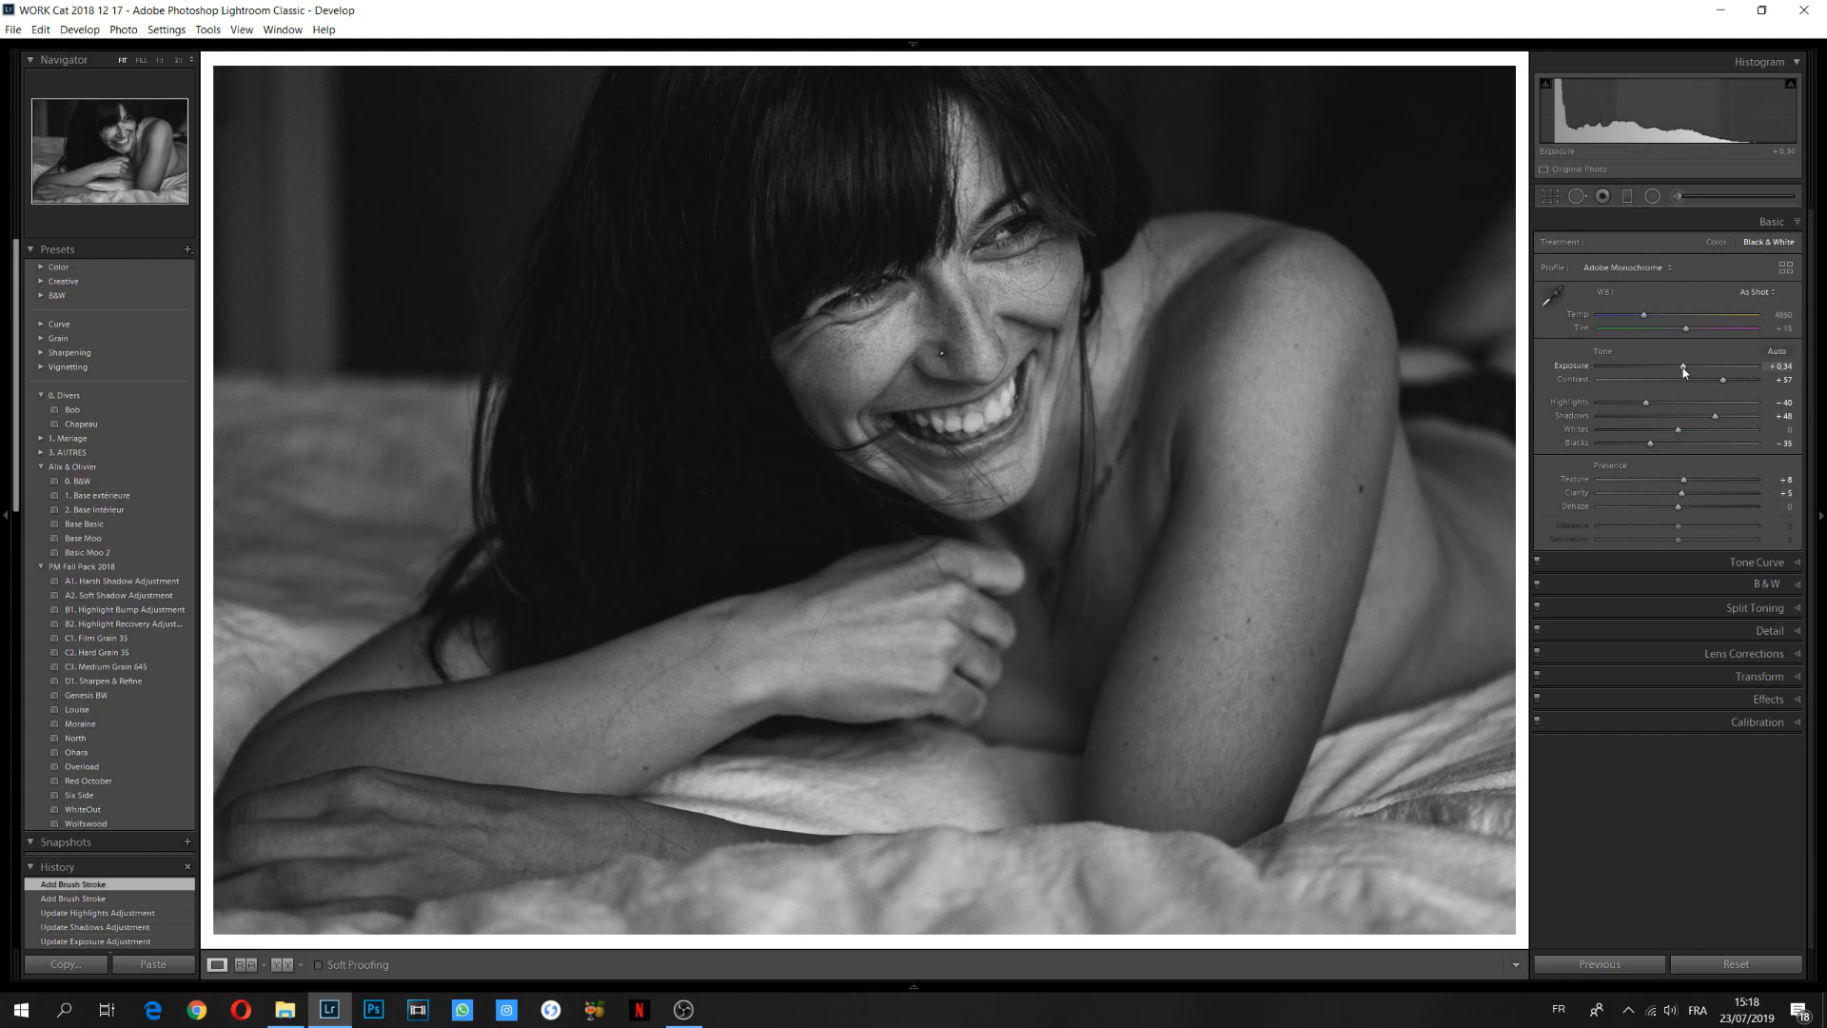
# Raise the photo's overall Exposure to +0.52
pyautogui.moveTo(1683, 371); pyautogui.dragTo(1686, 372)
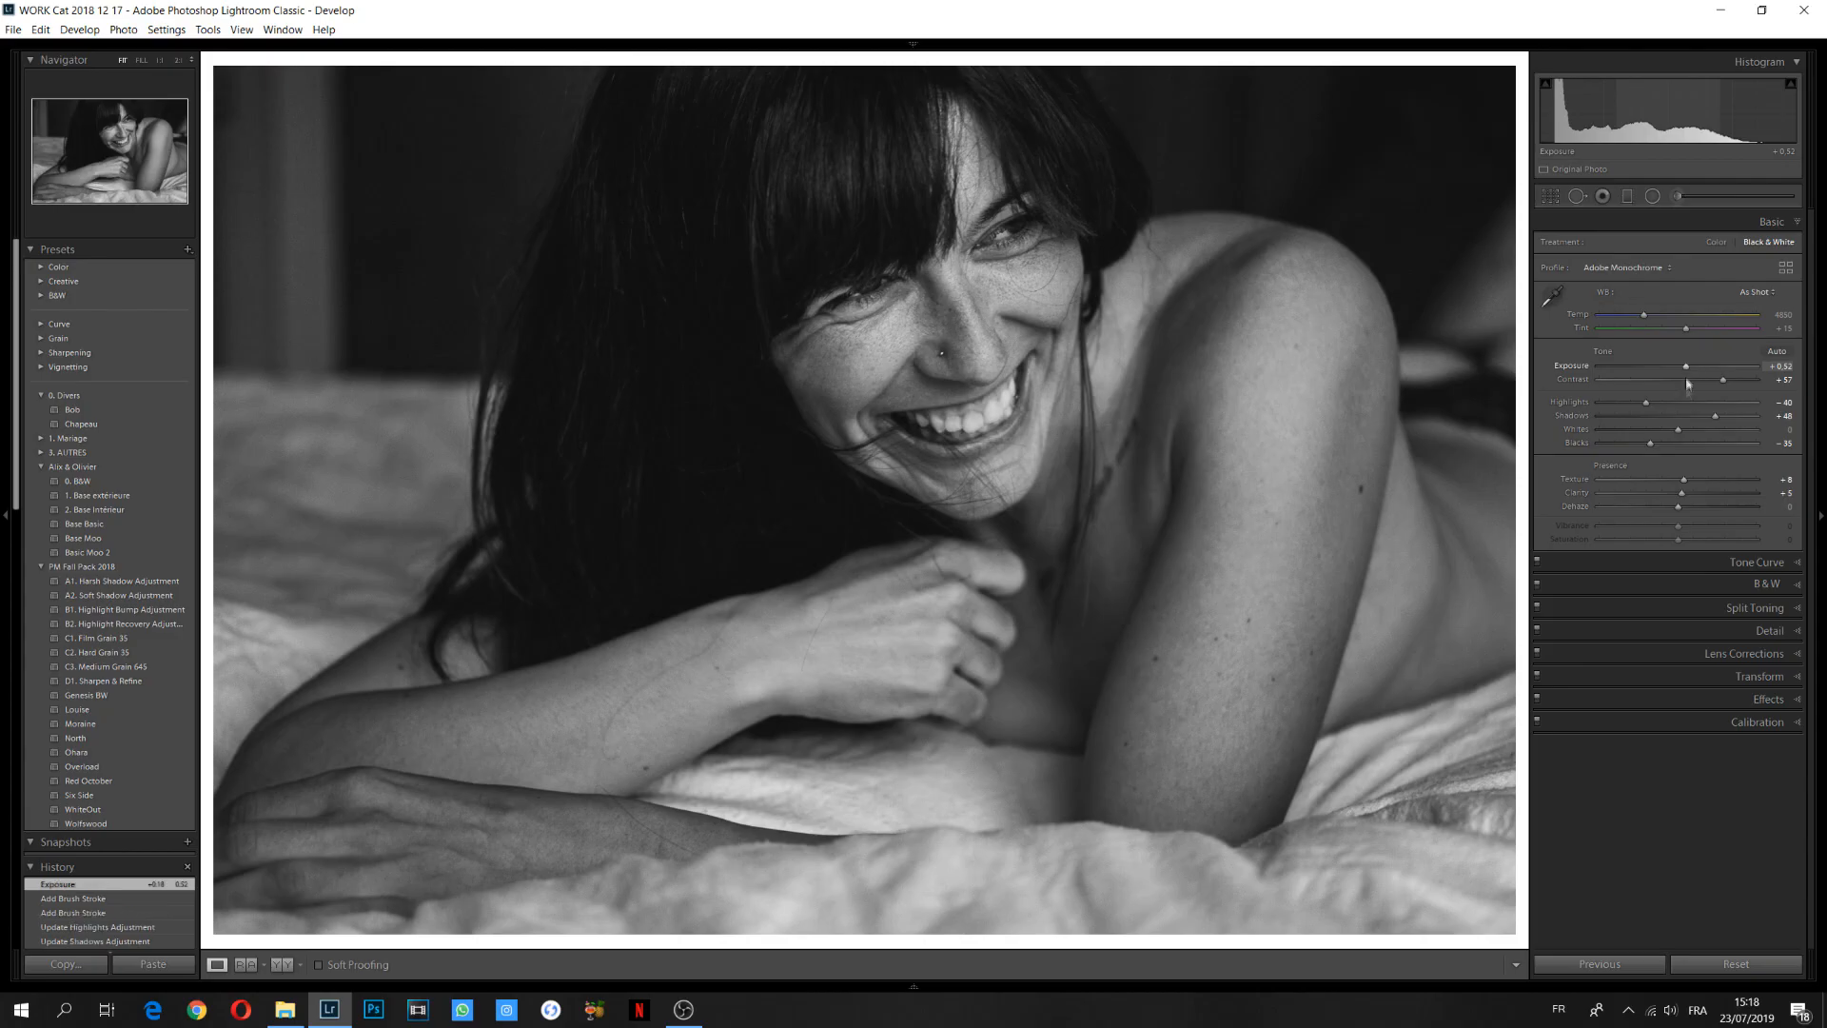
# Start a graduated filter on the photo
pyautogui.click(1627, 195)
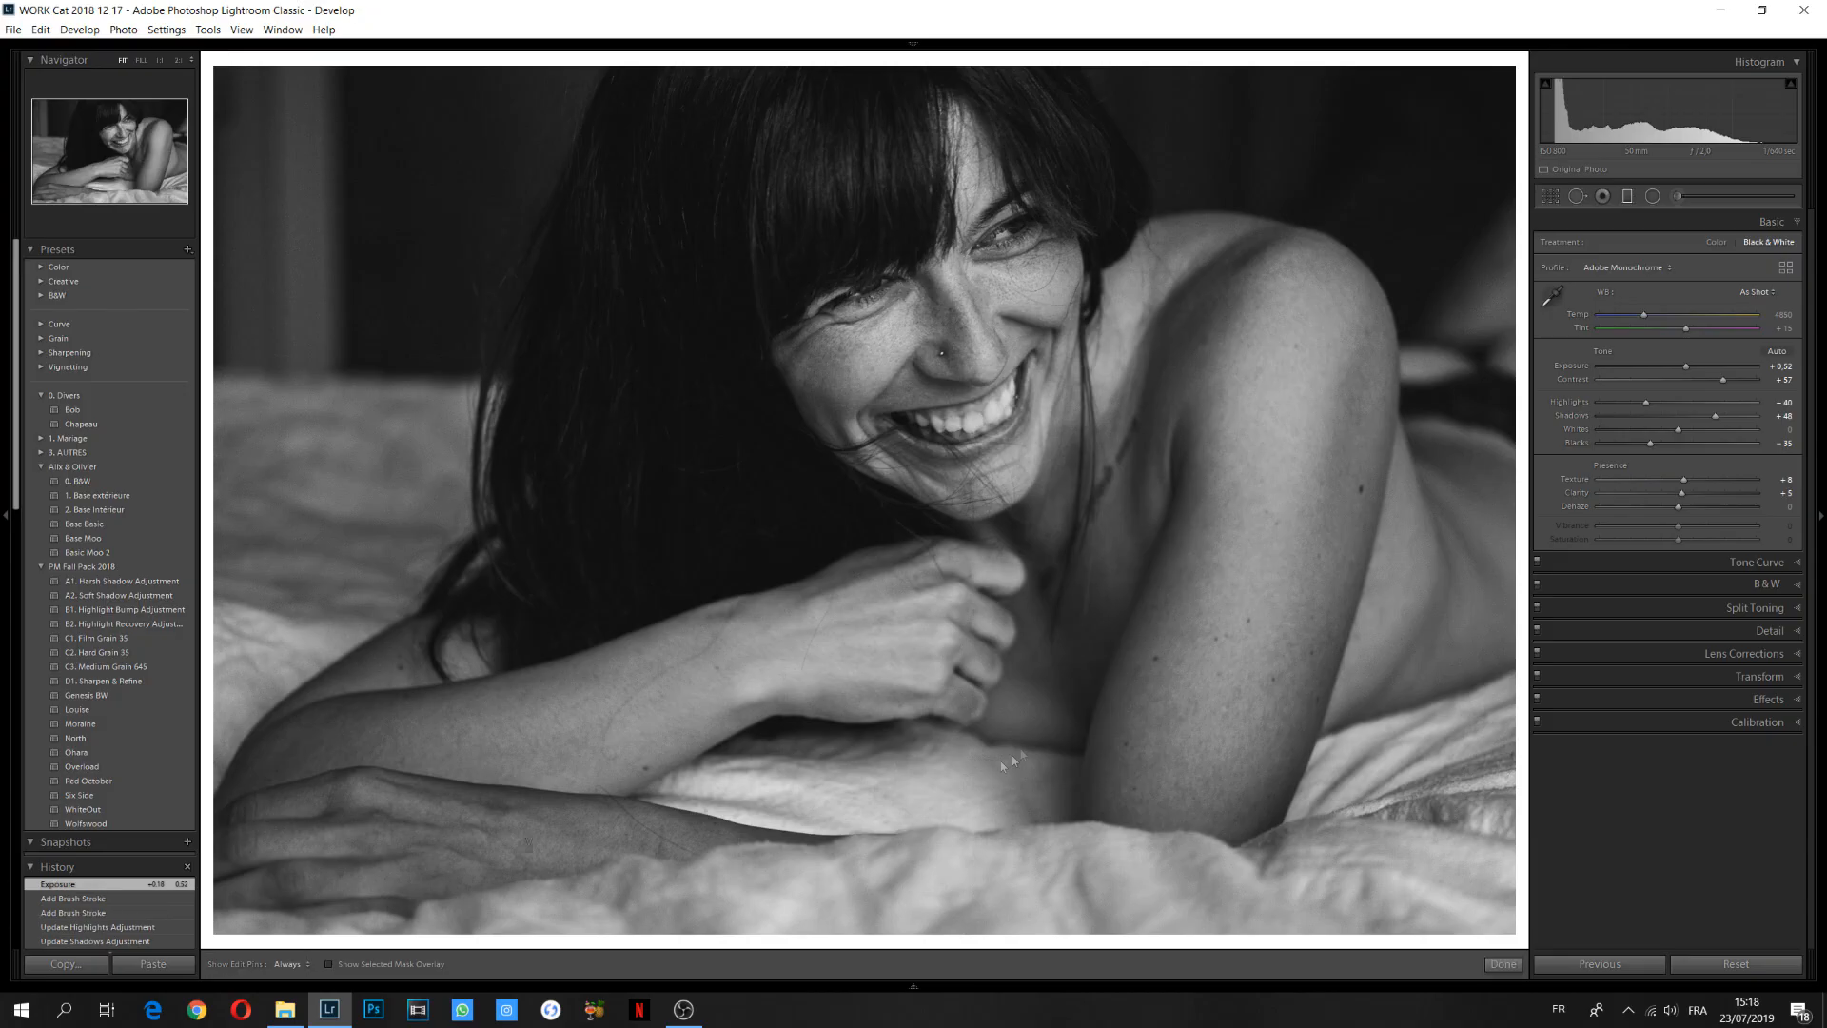